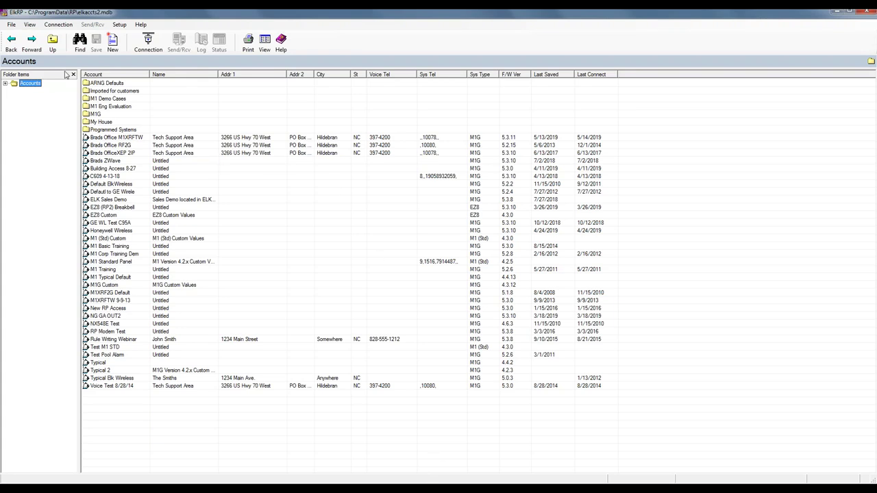
# Start a new account with Account ID 'Training' and show the System Type choices
pyautogui.click(8, 26)
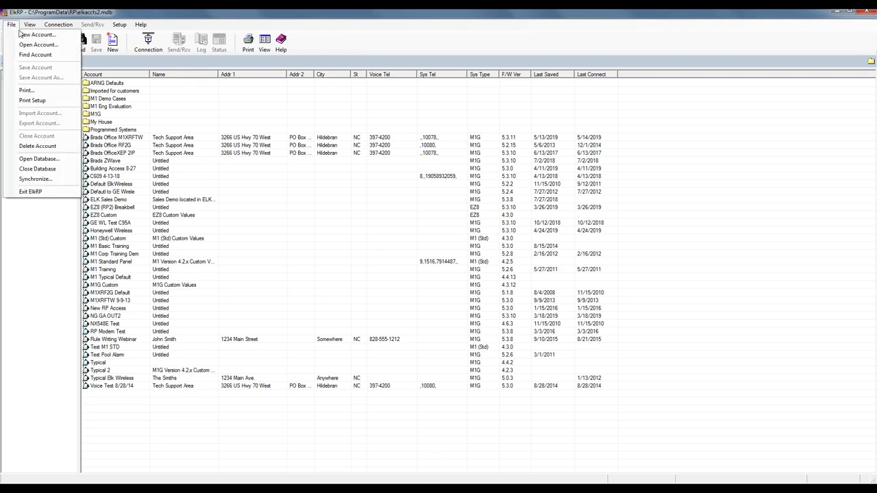
pyautogui.click(30, 35)
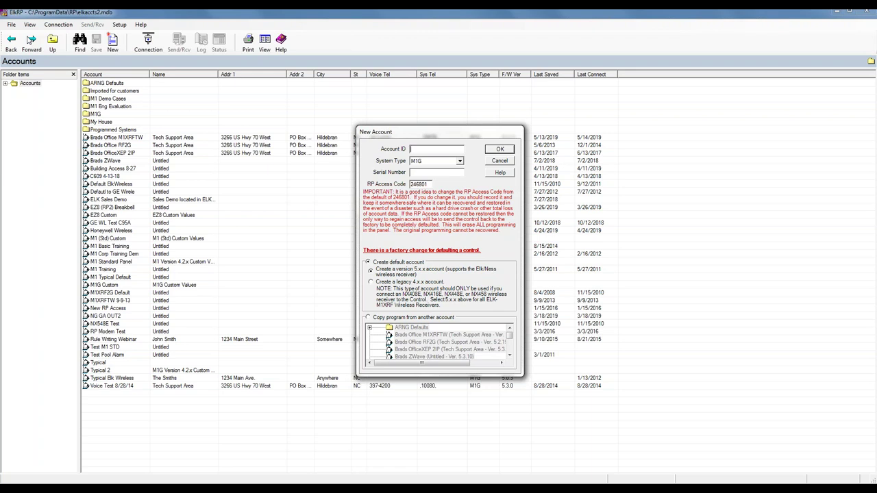
pyautogui.write('Training')
pyautogui.click(460, 161)
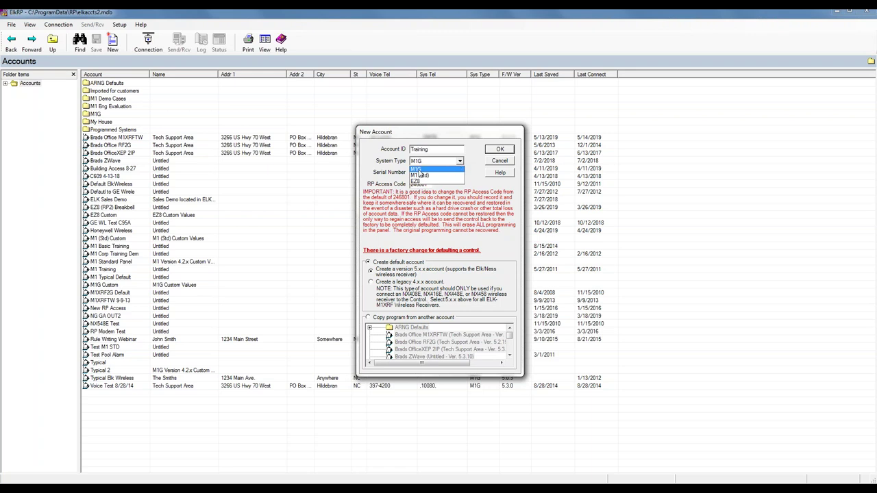
# Choose M1G from the System Type list
pyautogui.click(456, 169)
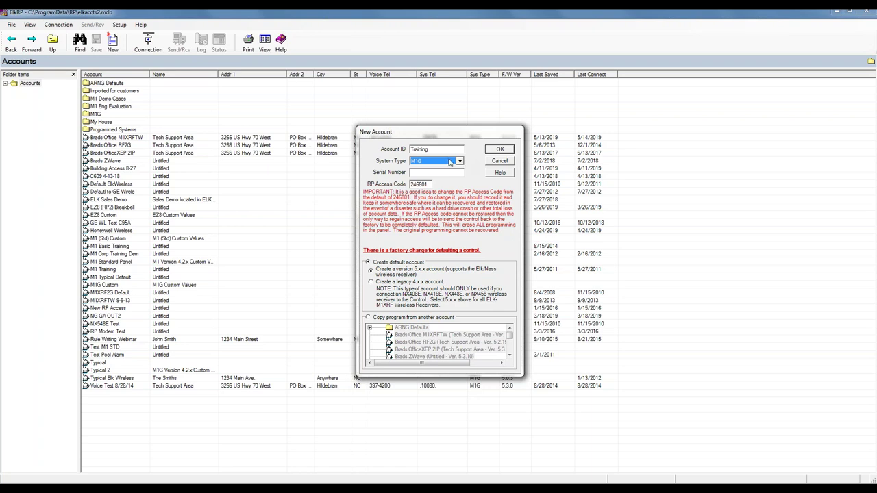
# Enter 0001234 as the new account's serial number
pyautogui.click(423, 173)
pyautogui.write('0001234')
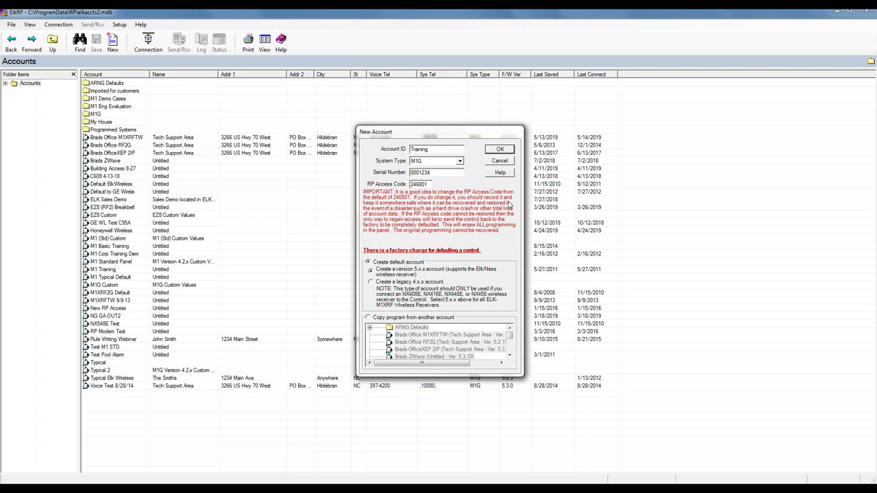
# Confirm the New Account dialog to create the Training account
pyautogui.click(502, 149)
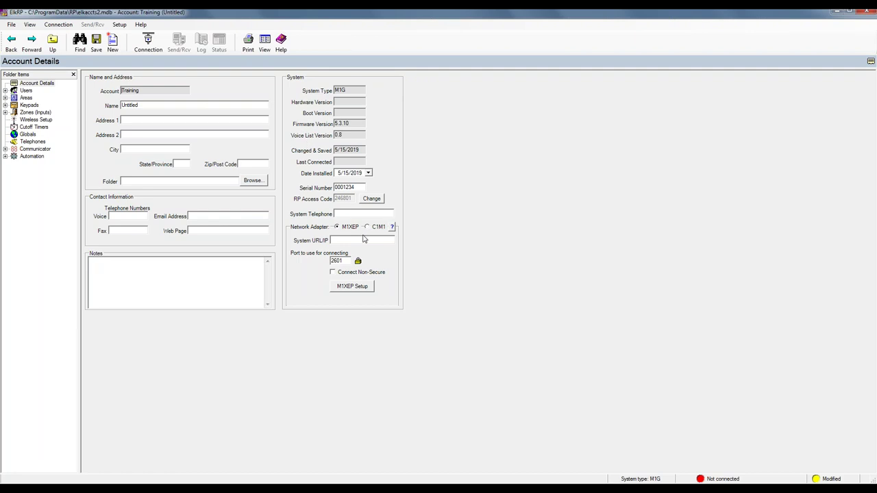
# Run an M1XEP network search, then cancel it and close the M1XEP setup
pyautogui.click(352, 286)
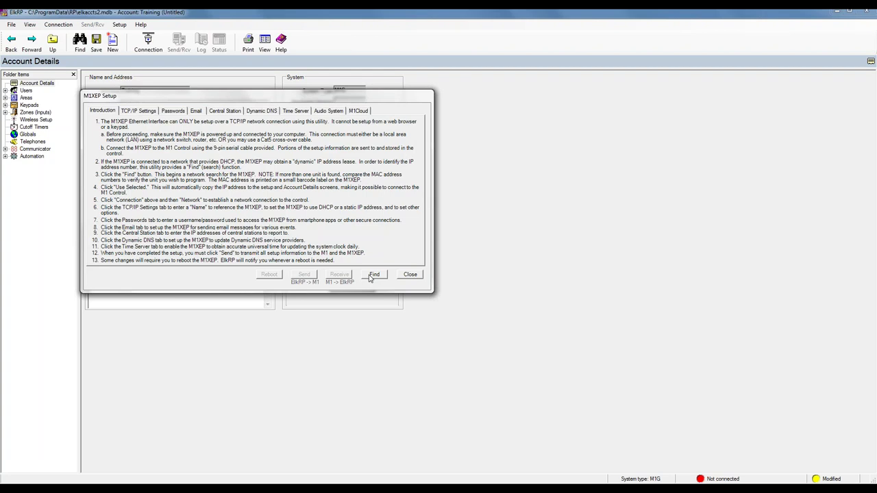
pyautogui.click(373, 275)
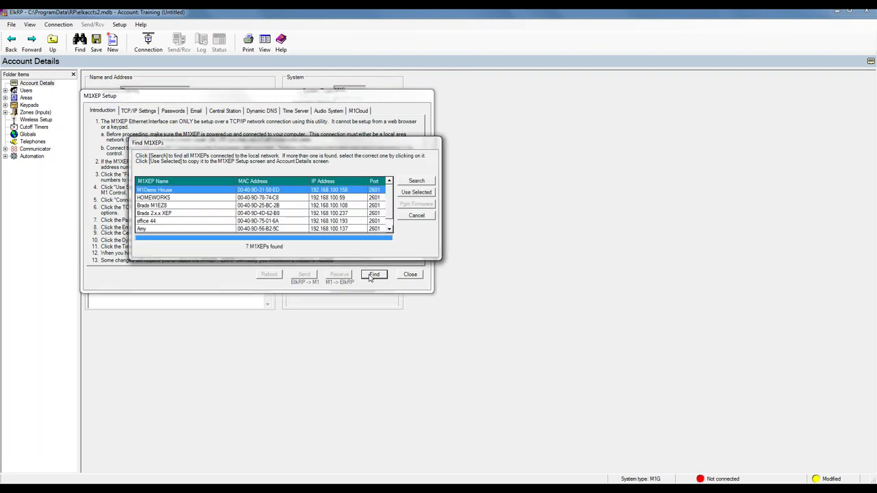
pyautogui.click(415, 217)
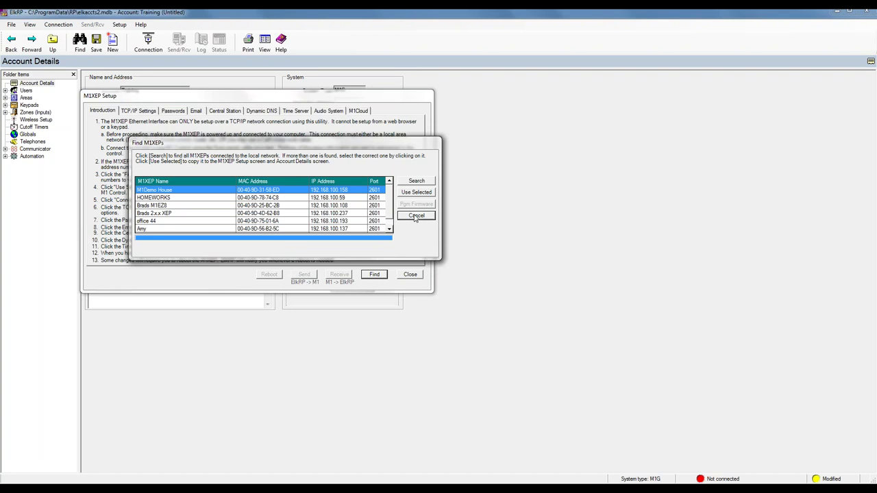
pyautogui.click(410, 275)
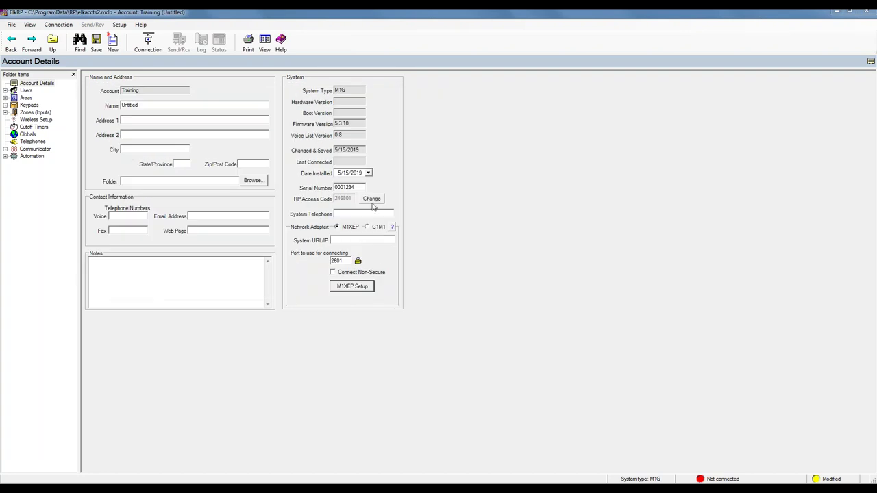
# Switch the network adapter to C1M1 and search for C1M1 devices without picking one
pyautogui.click(367, 229)
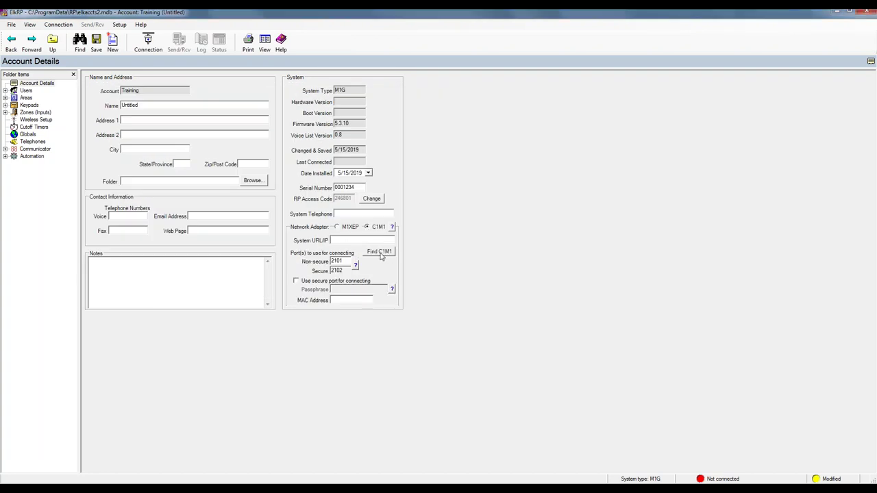
pyautogui.click(380, 252)
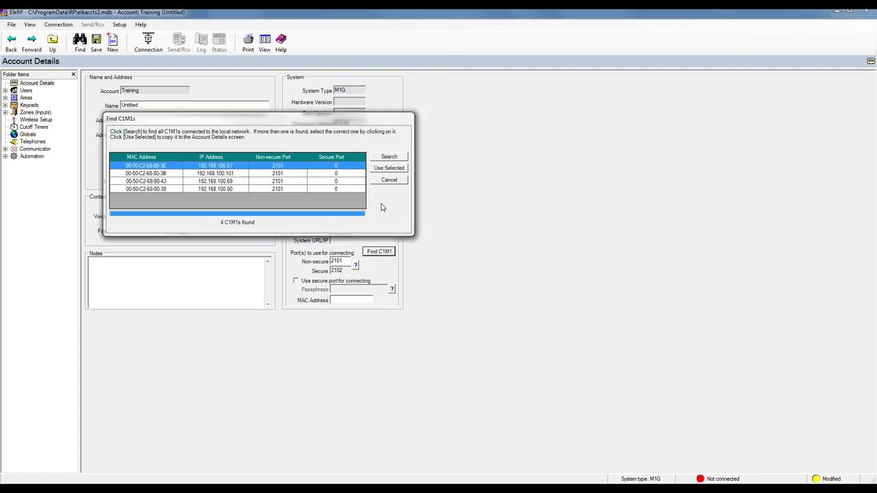
pyautogui.click(389, 180)
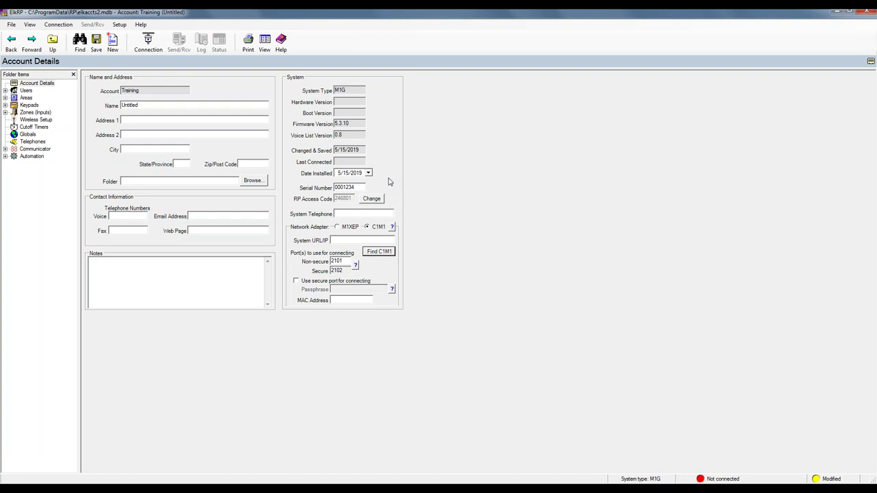
# Switch the network adapter back to M1XEP and open User 001's settings
pyautogui.click(336, 228)
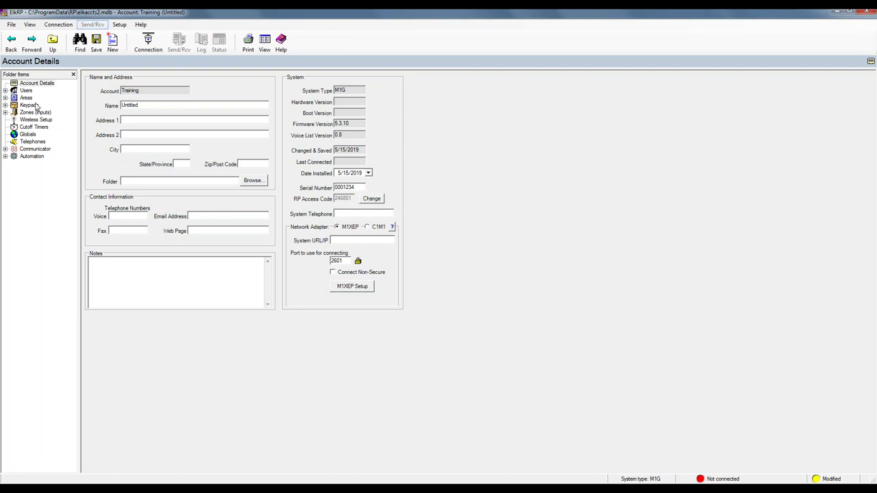
pyautogui.click(6, 91)
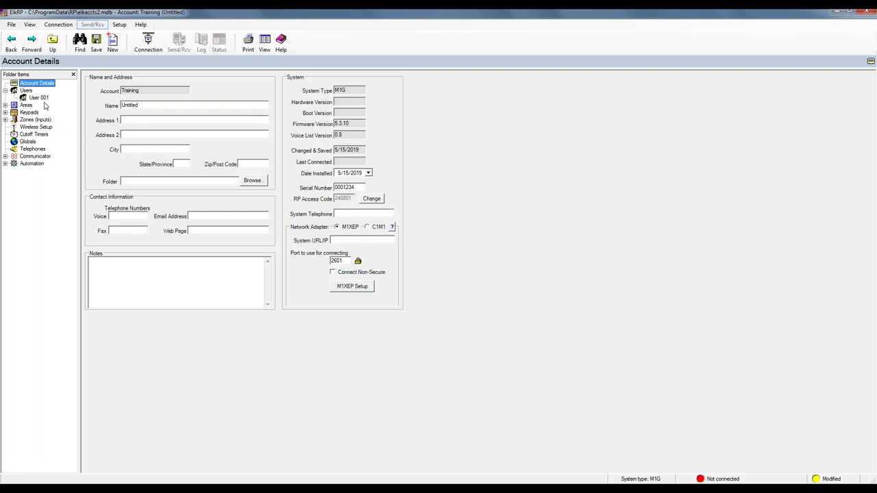
pyautogui.click(35, 99)
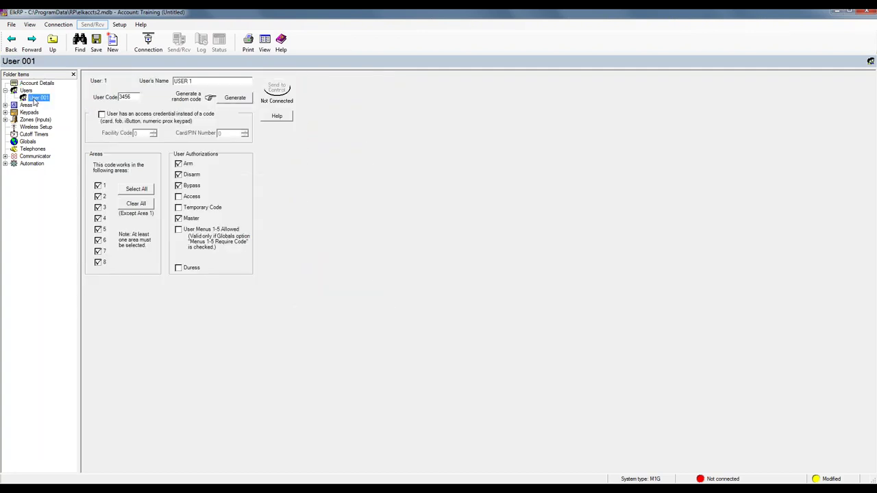
# Replace User 001's name with the user's first name and move to the user code
pyautogui.moveTo(198, 80); pyautogui.dragTo(168, 83)
pyautogui.write('Brad')
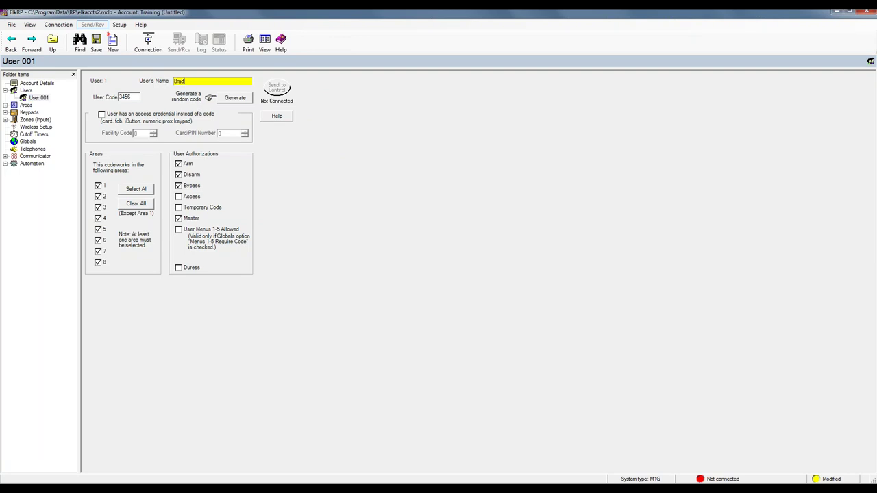
pyautogui.click(132, 97)
# Add 3 new users starting at number 2, using custom values instead of copying User 001
pyautogui.click(5, 91)
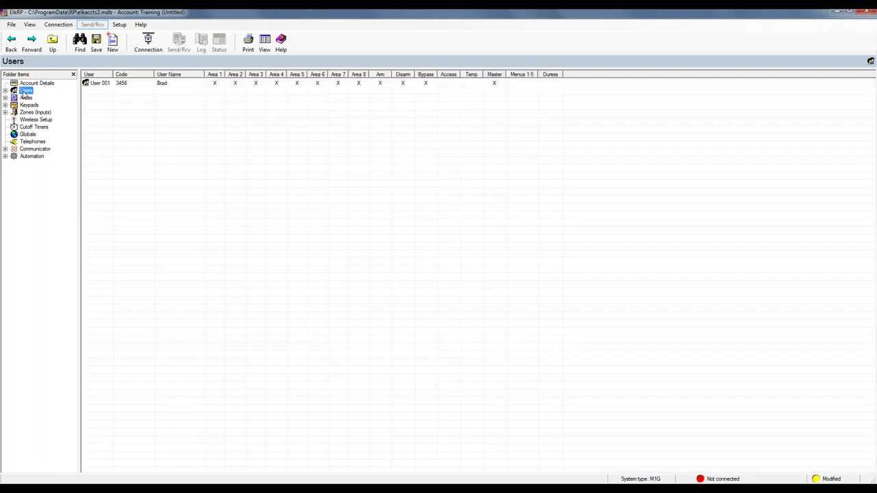
pyautogui.rightClick(26, 94)
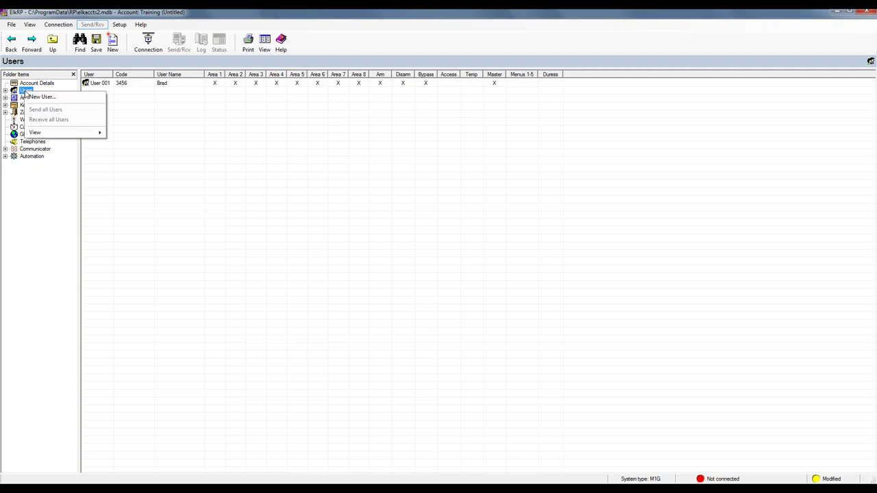
pyautogui.click(34, 97)
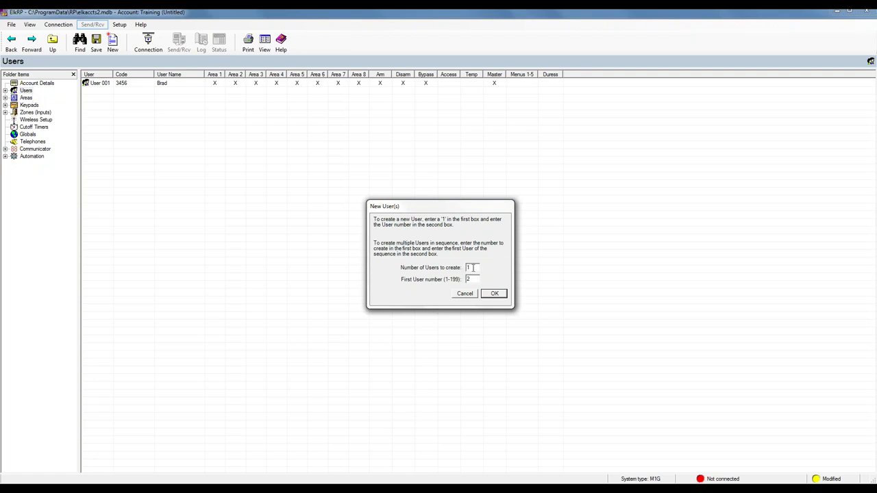
pyautogui.moveTo(474, 268); pyautogui.dragTo(457, 274)
pyautogui.write('3')
pyautogui.click(493, 294)
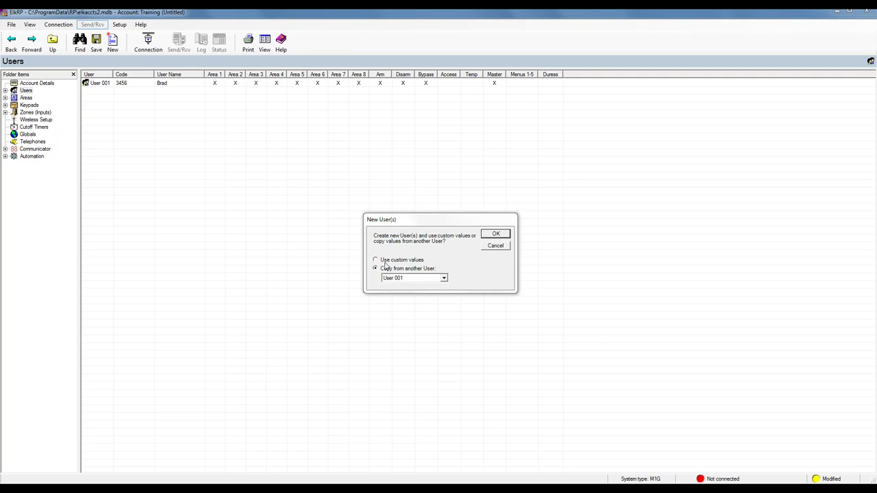
pyautogui.click(375, 261)
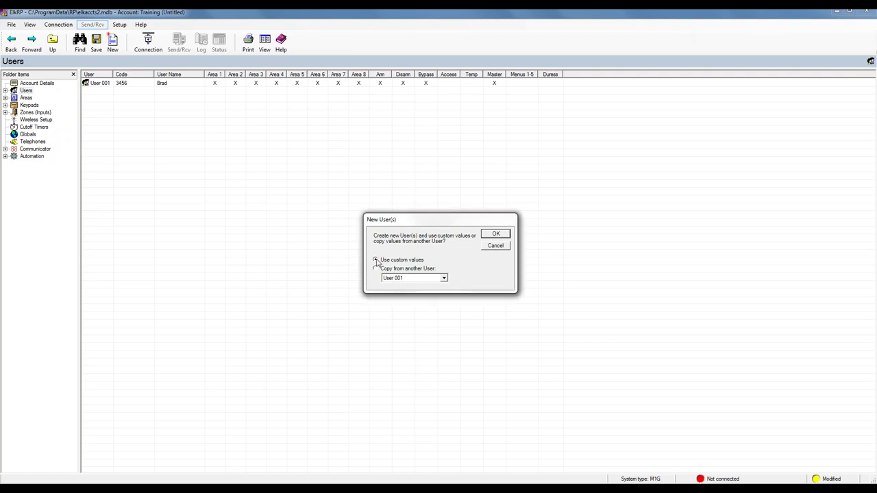
# Create the users, then give User 002 a name and random code, removing Bypass and User Menus 1-5
pyautogui.click(496, 235)
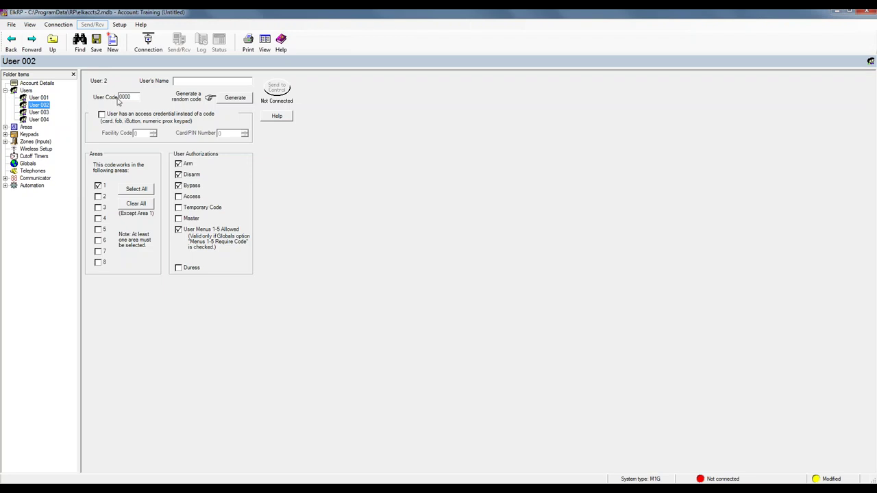
pyautogui.click(185, 82)
pyautogui.write('John')
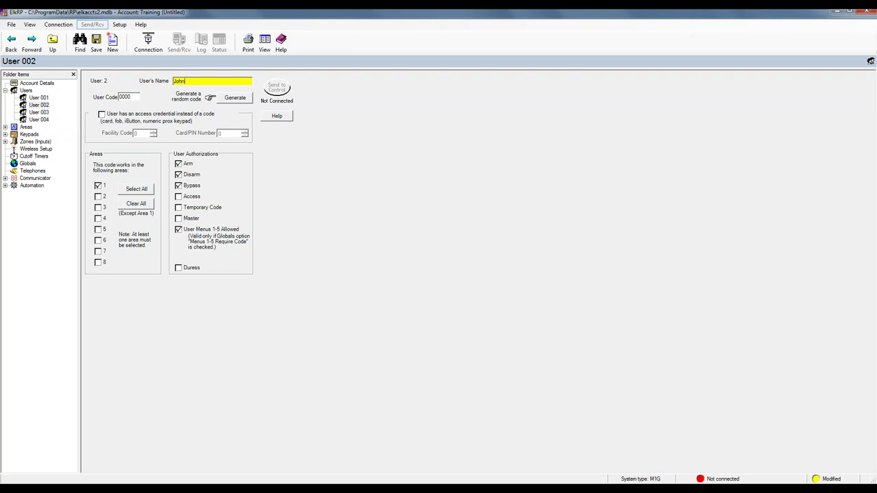
pyautogui.click(233, 98)
pyautogui.click(178, 185)
pyautogui.click(178, 230)
# Name User 003 'Prox', make it an access-credential user, and review the user code help
pyautogui.click(47, 113)
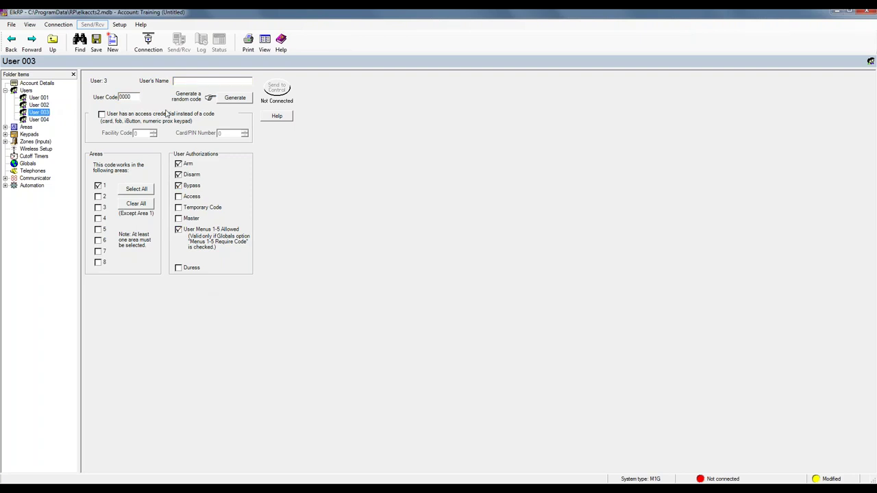
pyautogui.click(183, 81)
pyautogui.write('Prox')
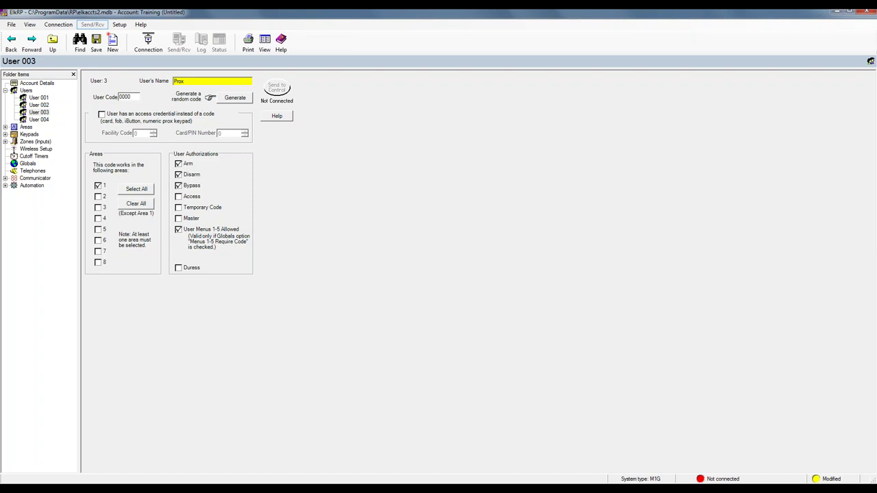
pyautogui.click(102, 115)
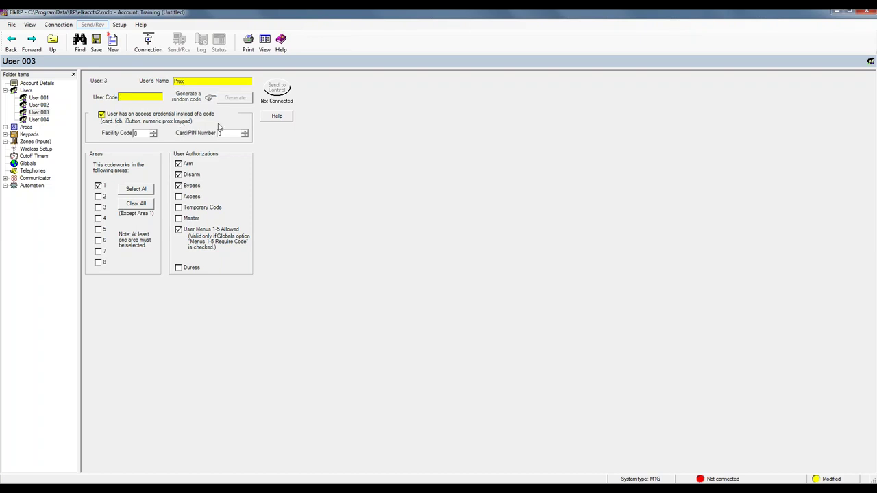
pyautogui.click(276, 118)
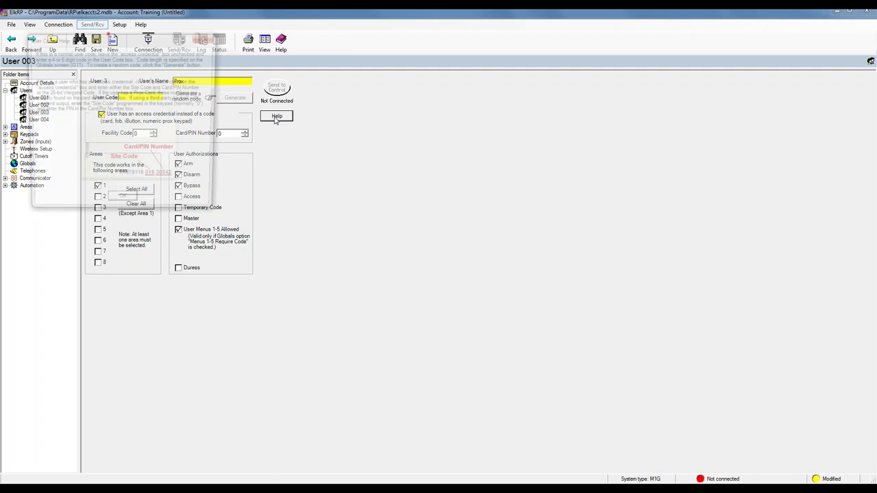
pyautogui.moveTo(152, 46); pyautogui.dragTo(405, 81)
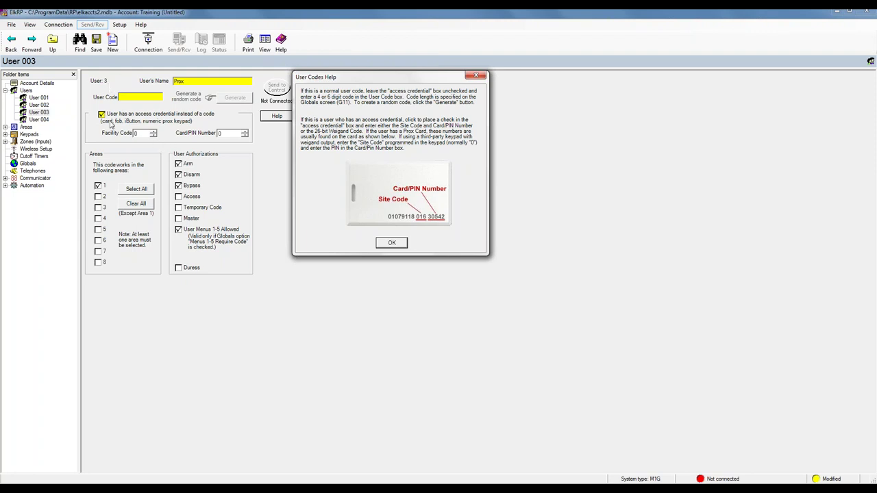
# Limit User 003 to Access only, clearing Arm, Disarm, Bypass and User Menus 1-5
pyautogui.click(179, 165)
pyautogui.click(179, 175)
pyautogui.click(179, 186)
pyautogui.click(179, 197)
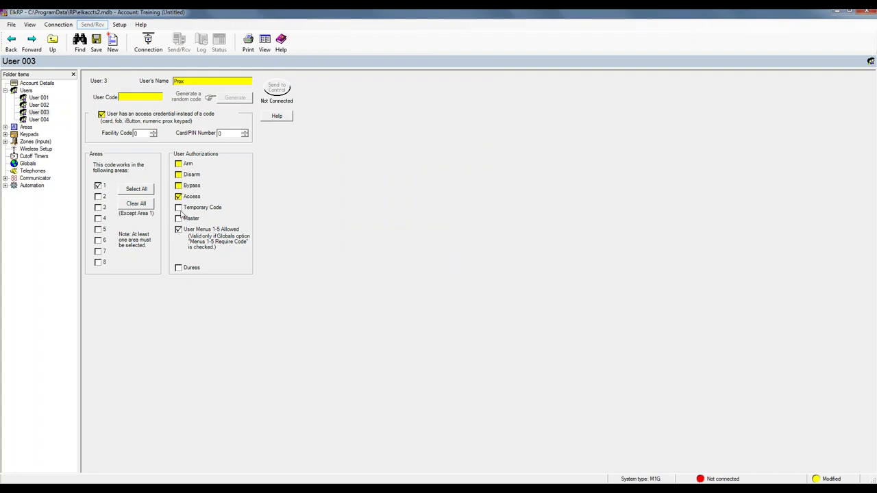
pyautogui.click(178, 229)
# Name User 004 'Clean Crew' and generate a random user code
pyautogui.click(46, 120)
pyautogui.click(184, 81)
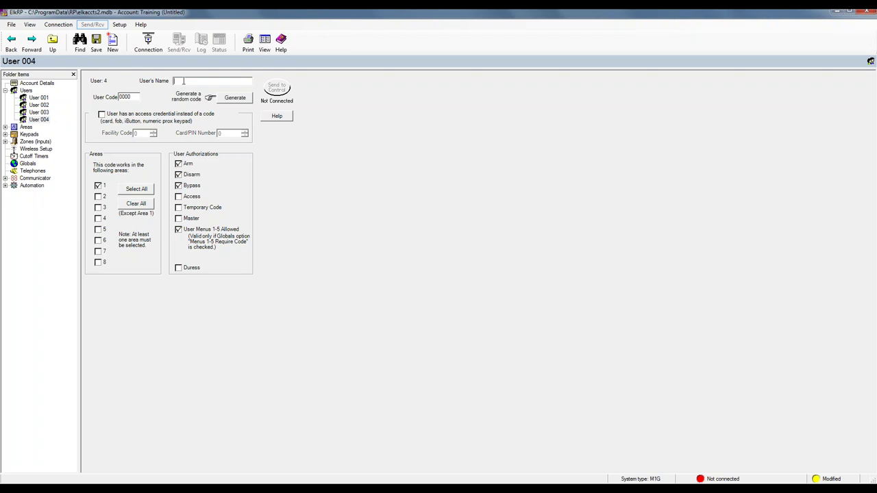
pyautogui.write('Clean Crew')
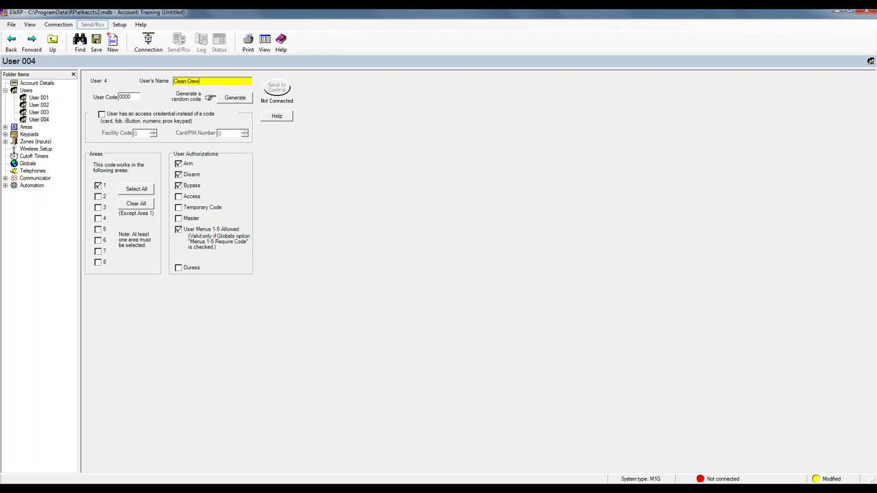
pyautogui.click(233, 98)
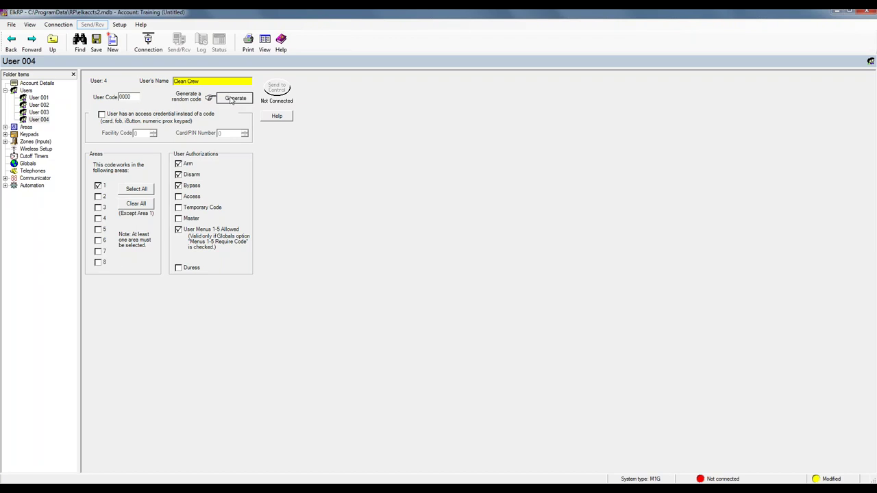
# Remove Bypass and User Menus 1-5 from User 004 and return to the Users table
pyautogui.click(178, 186)
pyautogui.doubleClick(179, 175)
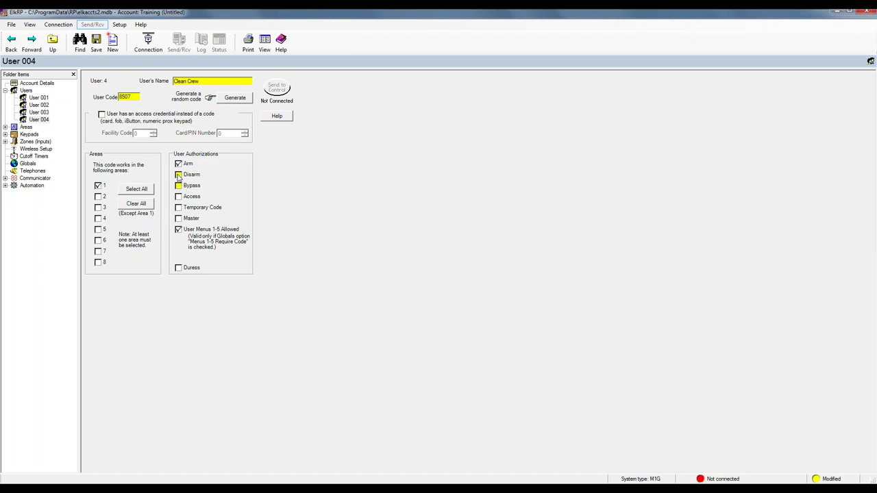
pyautogui.click(178, 229)
pyautogui.click(5, 91)
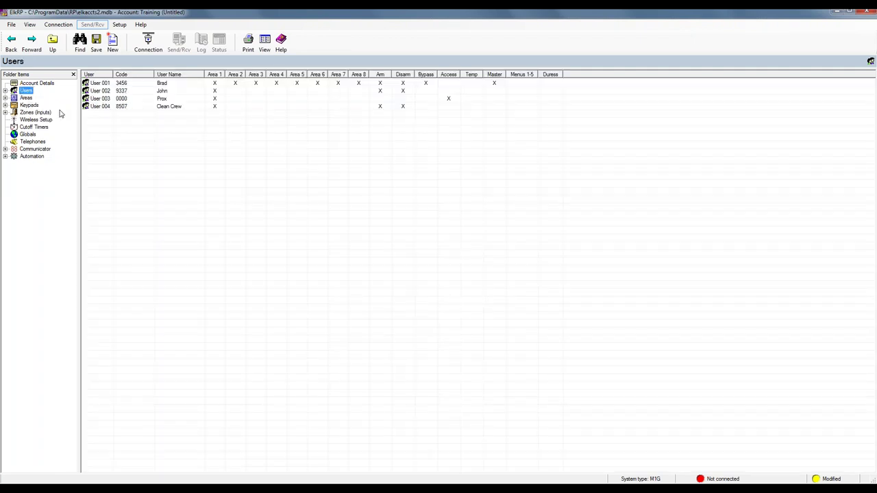
# Rename Area 1 to 'Main' and give it Exit 2 and Entry 2 delays of 240 seconds
pyautogui.click(22, 99)
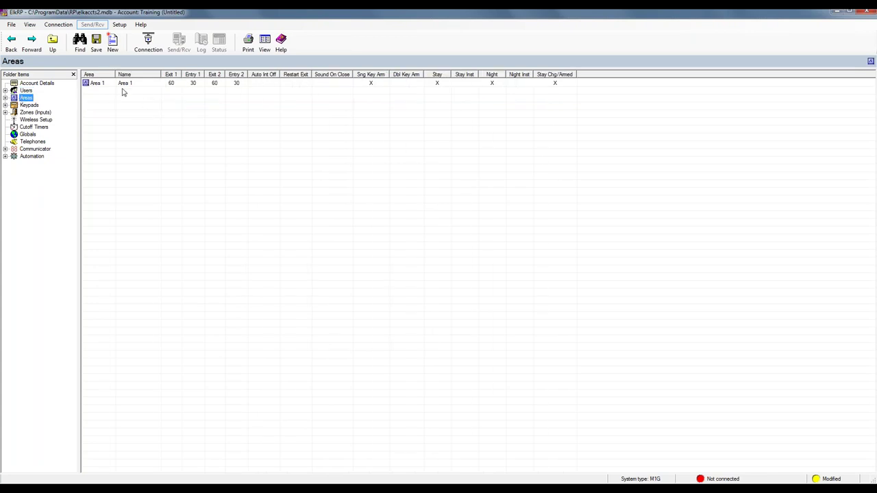
pyautogui.doubleClick(99, 83)
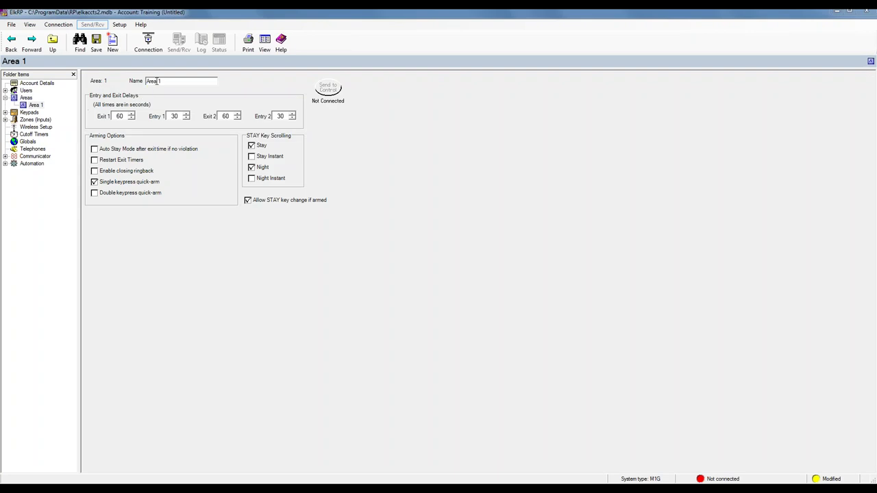
pyautogui.click(132, 82)
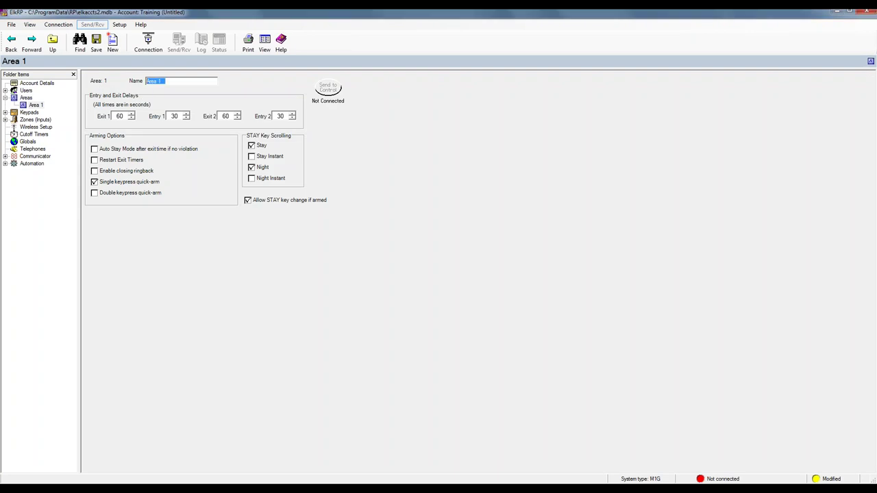
pyautogui.write('Main')
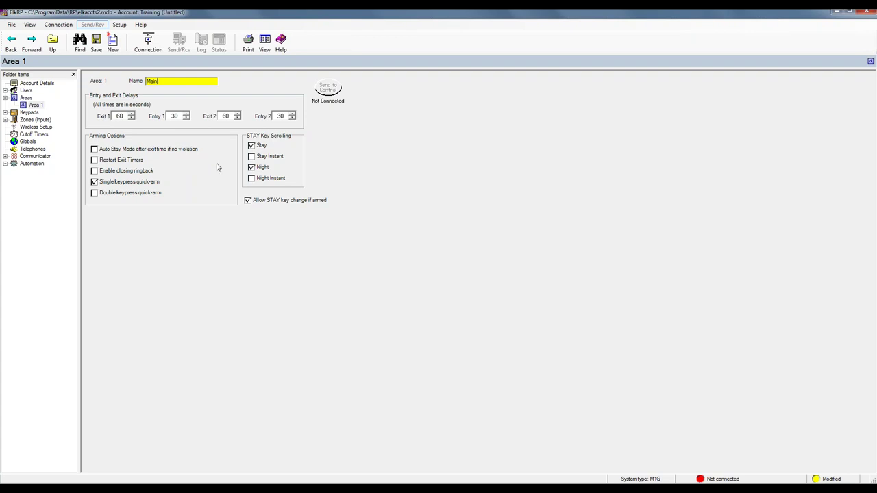
pyautogui.moveTo(229, 117); pyautogui.dragTo(215, 117)
pyautogui.write('240')
pyautogui.moveTo(283, 117); pyautogui.dragTo(268, 117)
pyautogui.write('240')
# Check Auto Stay Mode and Restart Exit Timers for Main; leave single and double keypress quick-arm unchecked
pyautogui.click(95, 149)
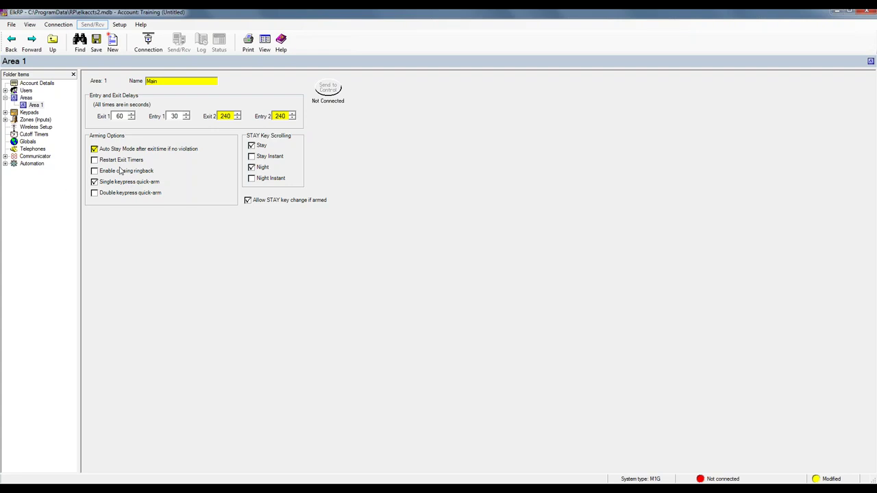
pyautogui.click(95, 160)
pyautogui.click(95, 193)
pyautogui.click(95, 183)
pyautogui.click(95, 182)
pyautogui.click(95, 193)
pyautogui.click(95, 194)
# Create one new area numbered 2 using custom values
pyautogui.rightClick(26, 99)
pyautogui.click(38, 103)
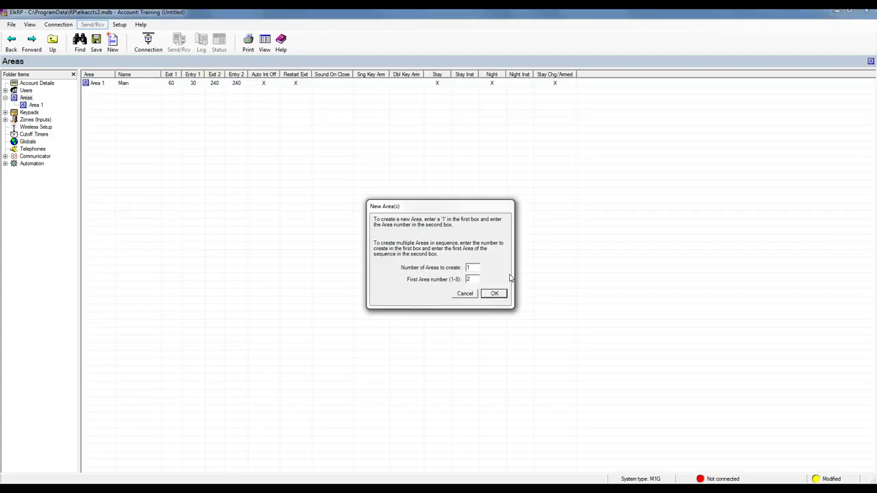
pyautogui.click(495, 293)
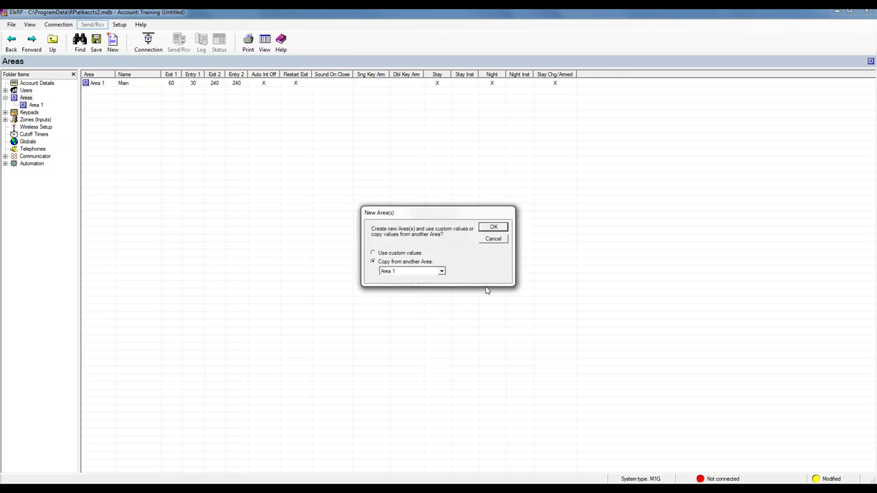
pyautogui.click(373, 253)
pyautogui.click(484, 231)
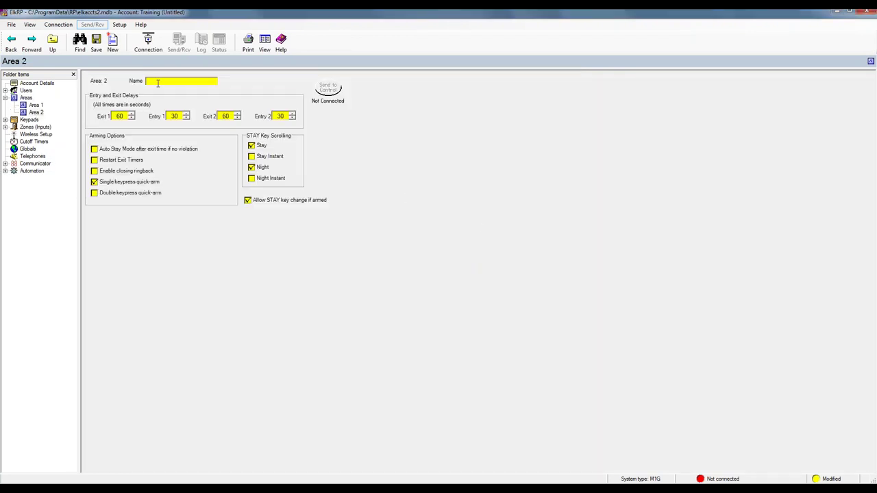
# Name area 2 'Guest' and enable Stay Instant and Night Instant, keeping STAY key change while armed on
pyautogui.write('Guest')
pyautogui.click(254, 158)
pyautogui.click(257, 181)
pyautogui.click(247, 201)
pyautogui.click(248, 201)
# Collapse Areas and expand Keypads to list Keypad 01
pyautogui.click(6, 98)
pyautogui.click(29, 105)
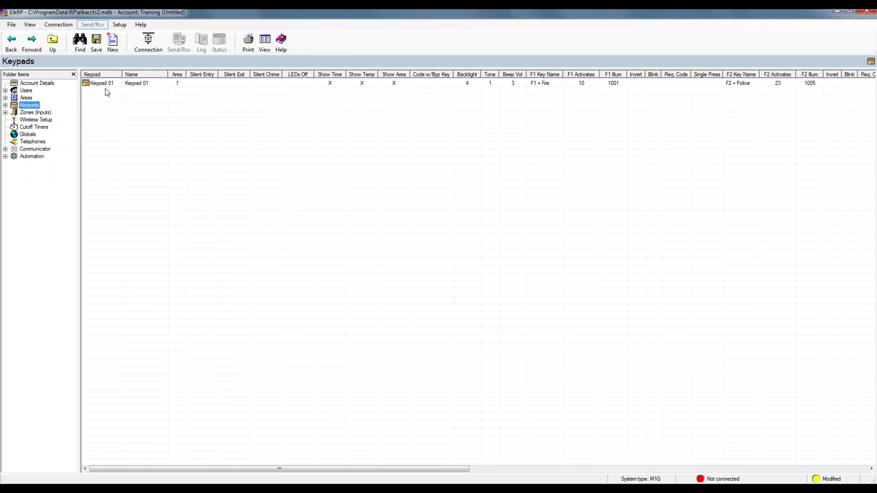
pyautogui.click(6, 105)
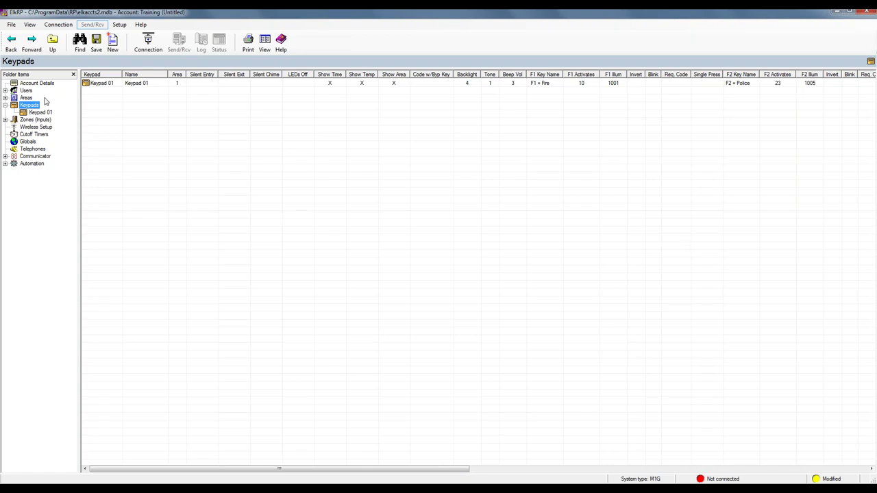
# Rename Keypad 01 to 'Front Door' and require a user code for its F1 Fire key
pyautogui.doubleClick(97, 84)
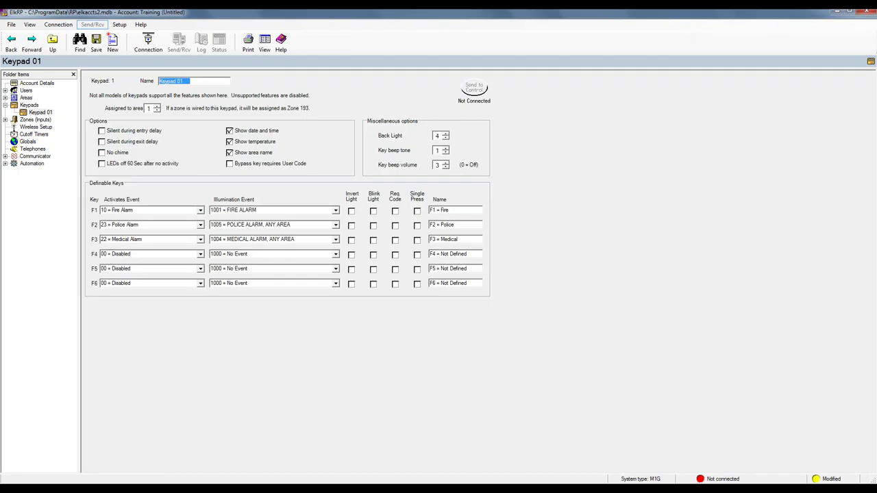
pyautogui.write('Front Door')
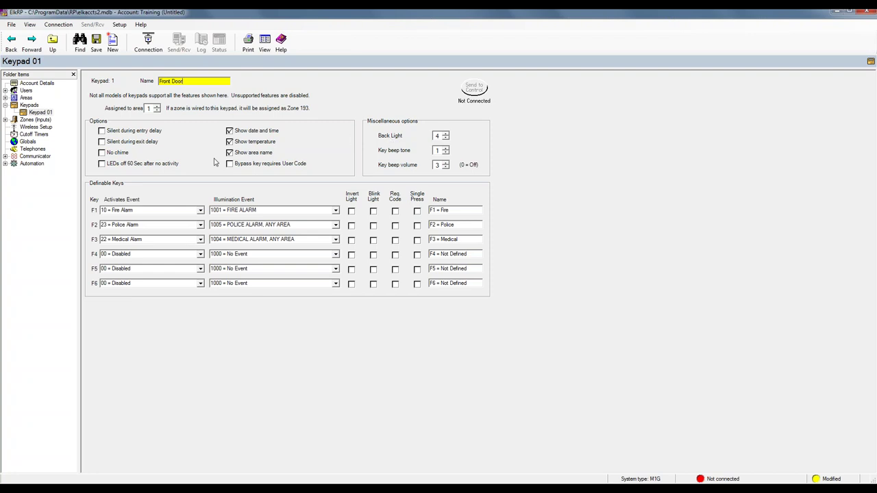
pyautogui.click(102, 166)
pyautogui.click(103, 167)
pyautogui.click(395, 211)
pyautogui.click(417, 211)
pyautogui.click(419, 213)
# Add one new keypad numbered 2 using custom values
pyautogui.click(6, 106)
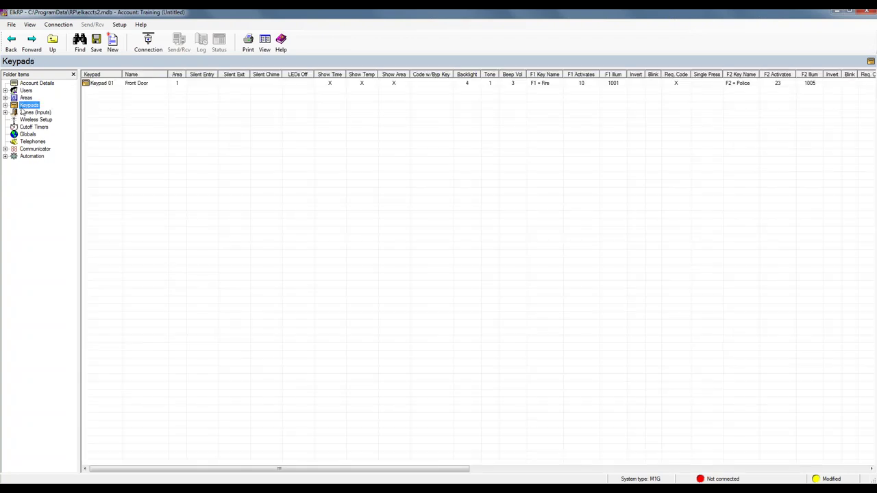
pyautogui.rightClick(27, 107)
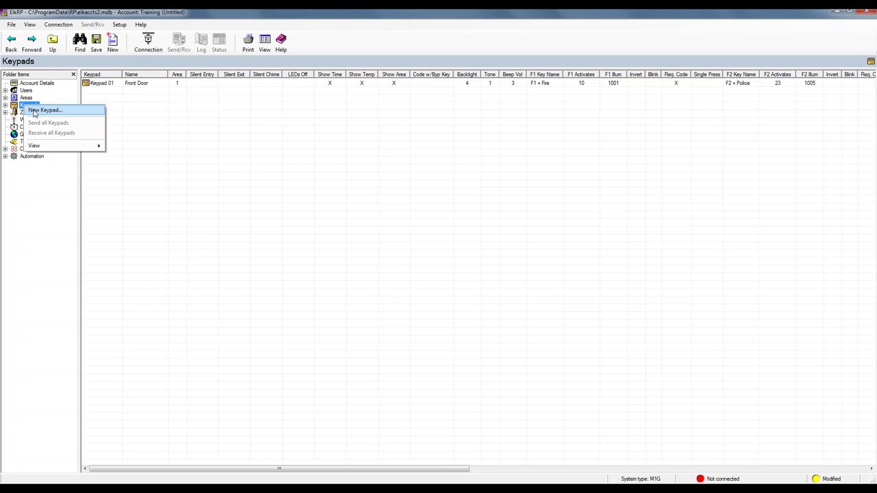
pyautogui.click(41, 111)
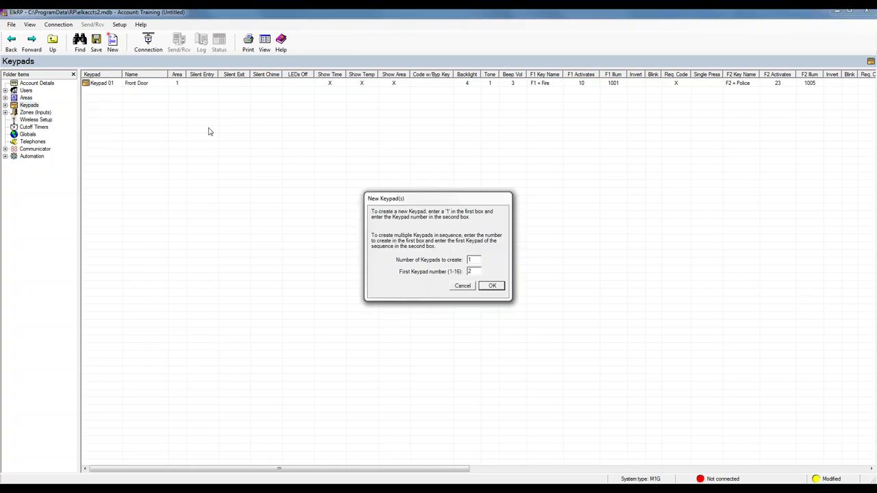
pyautogui.click(492, 286)
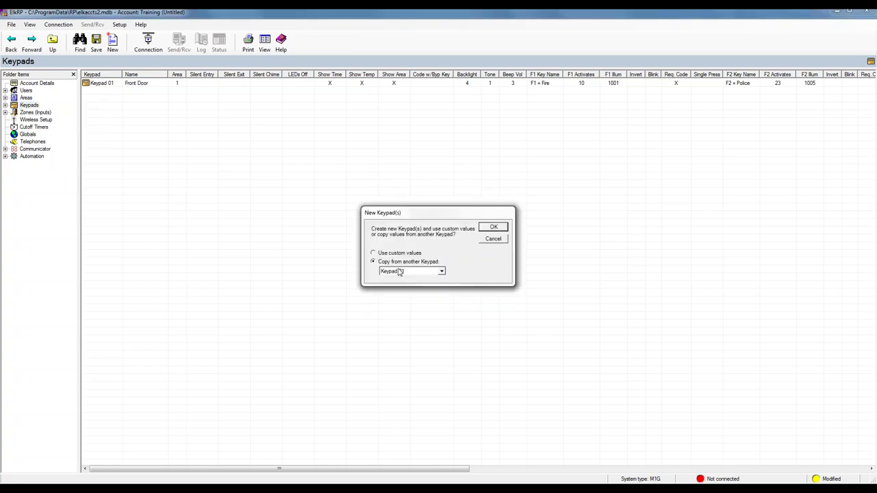
pyautogui.click(492, 228)
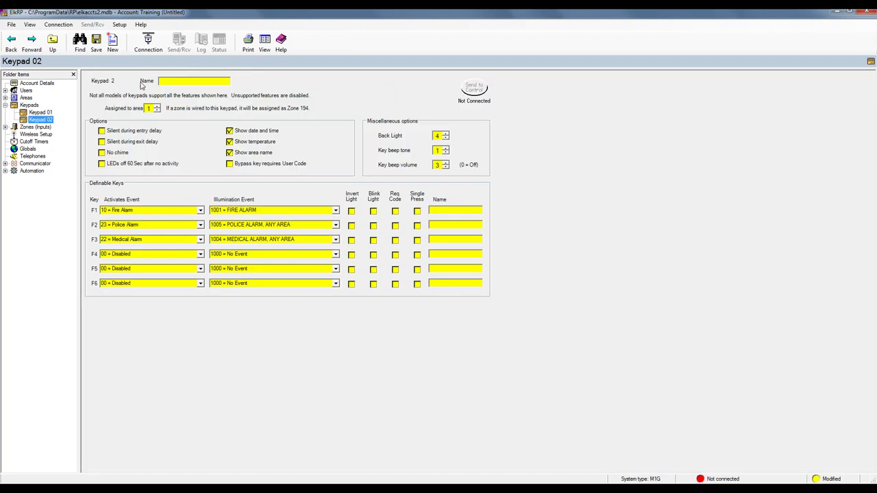
# Name Keypad 02 'Guest' and assign it to area 2
pyautogui.click(166, 81)
pyautogui.write('Guest')
pyautogui.click(157, 107)
pyautogui.click(6, 105)
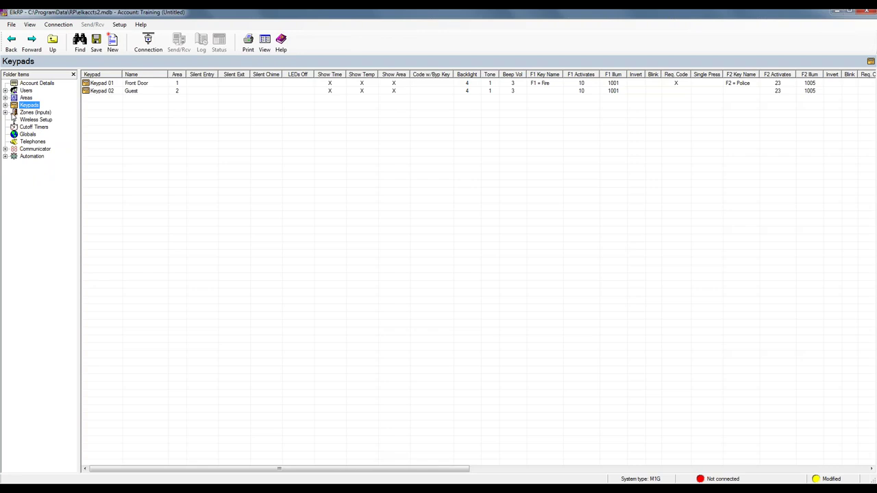
# Open Zone 001 in Hardwired - Main Bd and rename it 'Front Door'
pyautogui.click(6, 113)
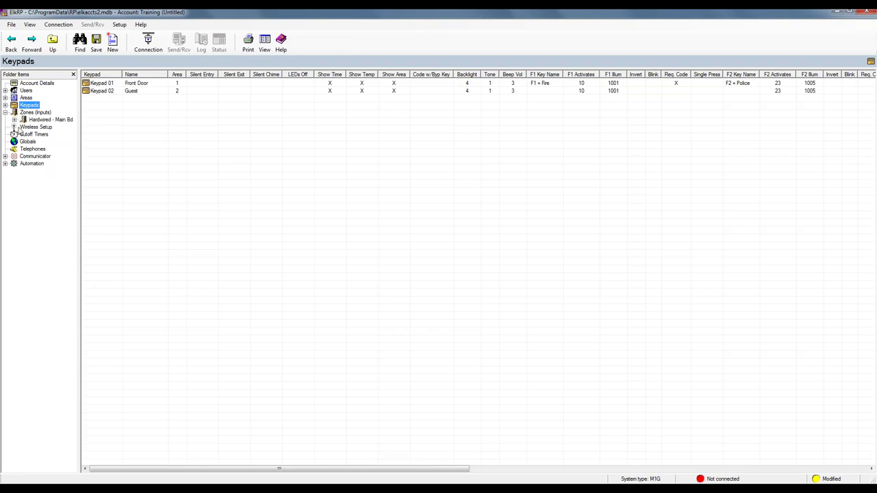
pyautogui.click(47, 122)
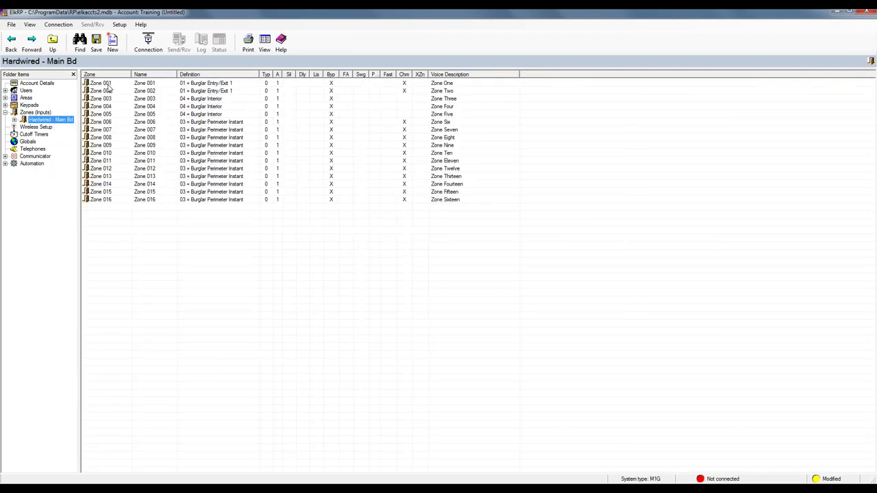
pyautogui.doubleClick(108, 85)
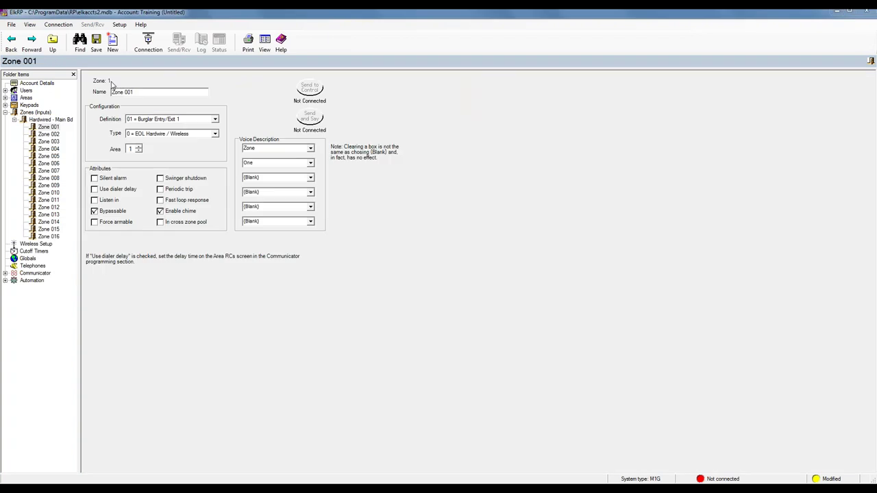
pyautogui.moveTo(149, 91); pyautogui.dragTo(95, 95)
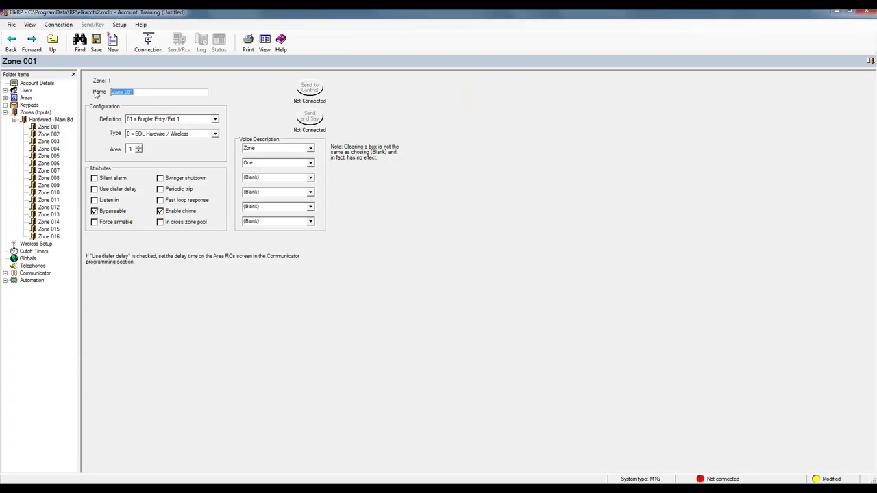
pyautogui.write('Front Door')
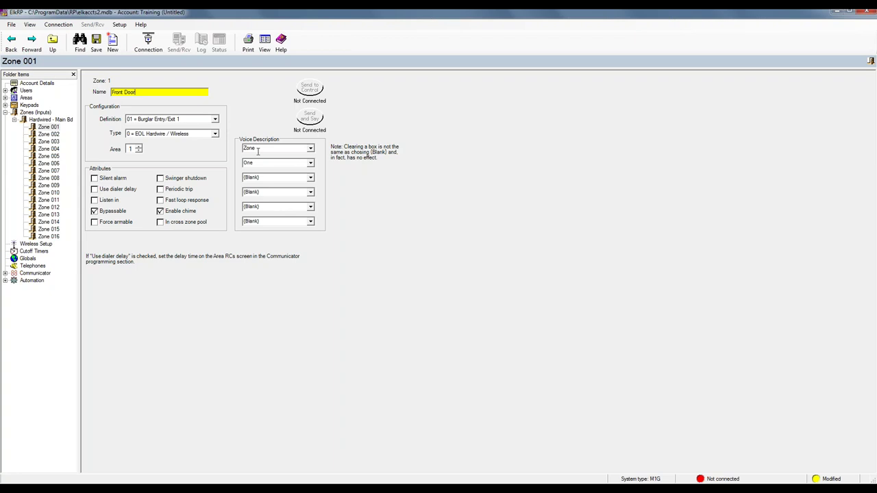
# Set Zone 001's voice description to 'Front Door Is open'
pyautogui.doubleClick(253, 148)
pyautogui.write('fron')
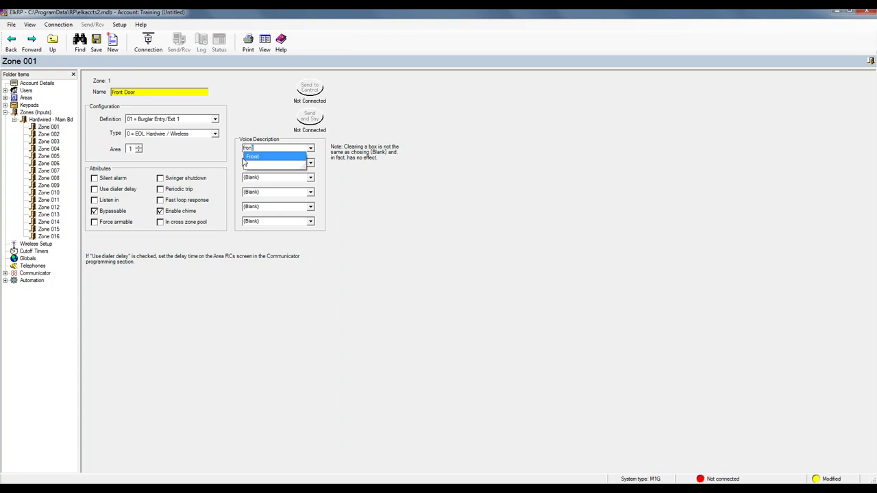
pyautogui.click(251, 157)
pyautogui.click(251, 162)
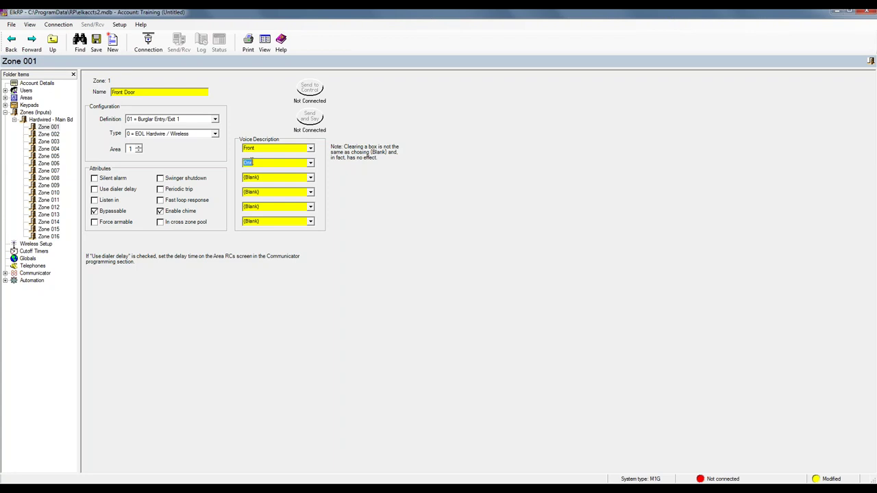
pyautogui.write('door')
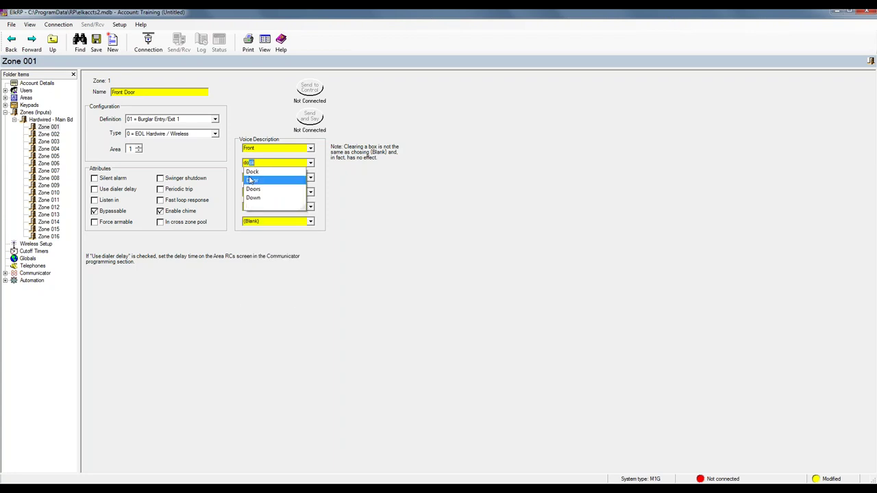
pyautogui.press('Tab')
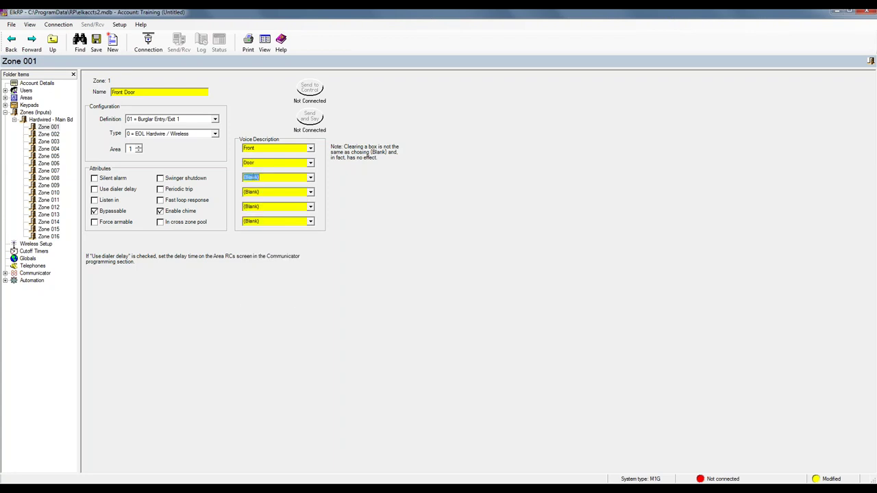
pyautogui.write('is')
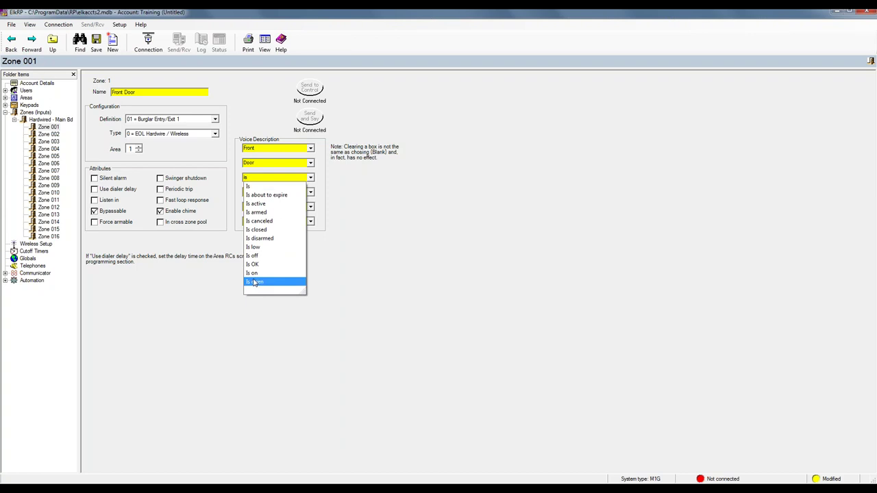
pyautogui.click(255, 282)
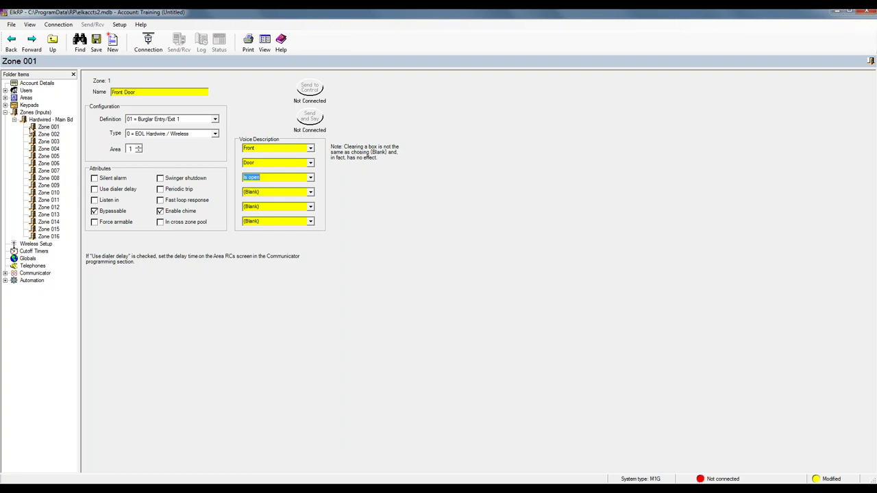
pyautogui.click(14, 120)
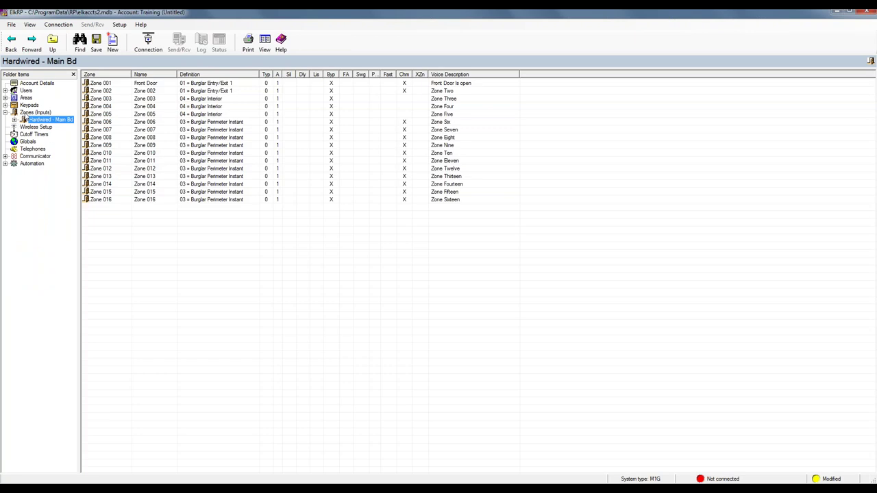
# Add the wireless zone group Zones 17-32 (Group 2)
pyautogui.rightClick(26, 113)
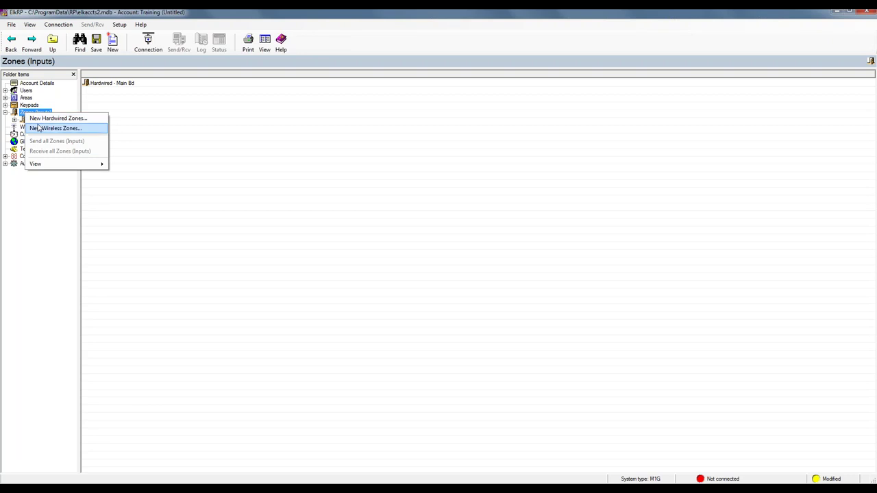
pyautogui.click(39, 130)
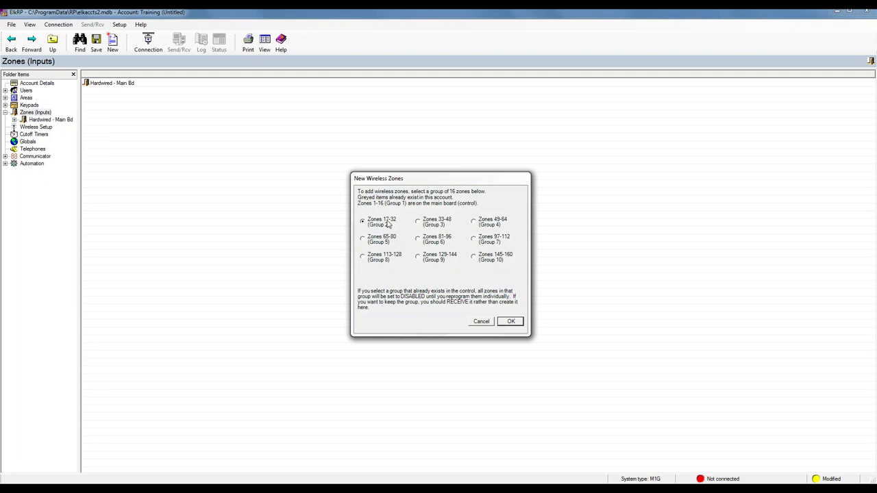
pyautogui.click(512, 322)
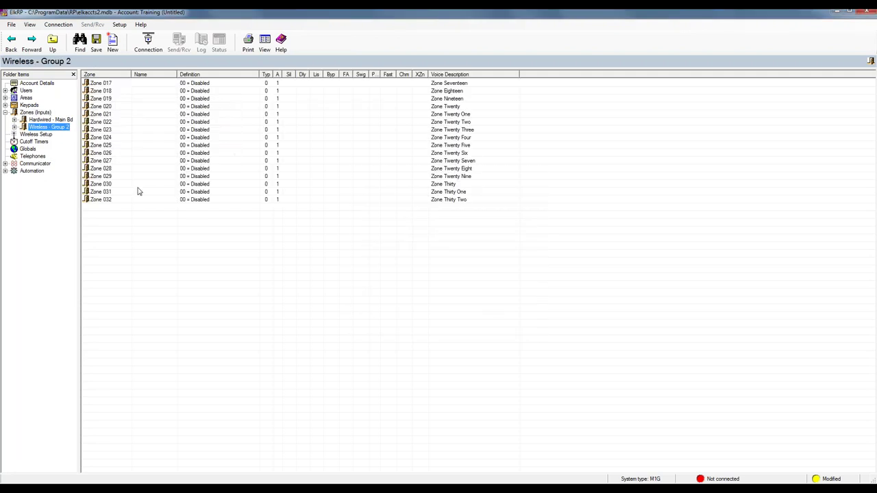
# Inspect Zone 017's wireless setup without changes and return to the Group 2 list
pyautogui.doubleClick(108, 83)
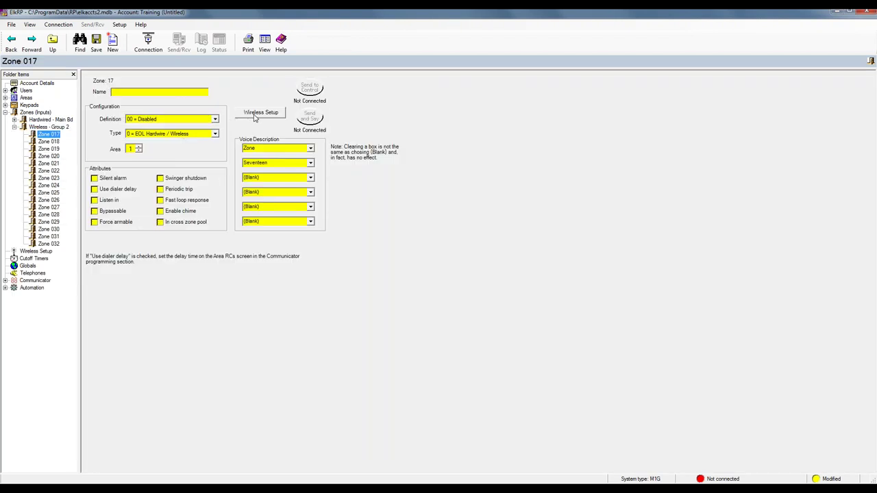
pyautogui.click(255, 114)
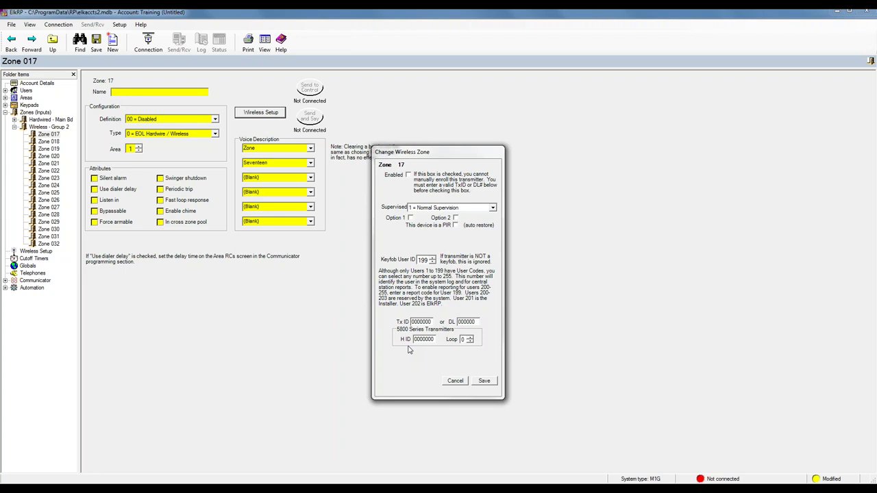
pyautogui.click(456, 382)
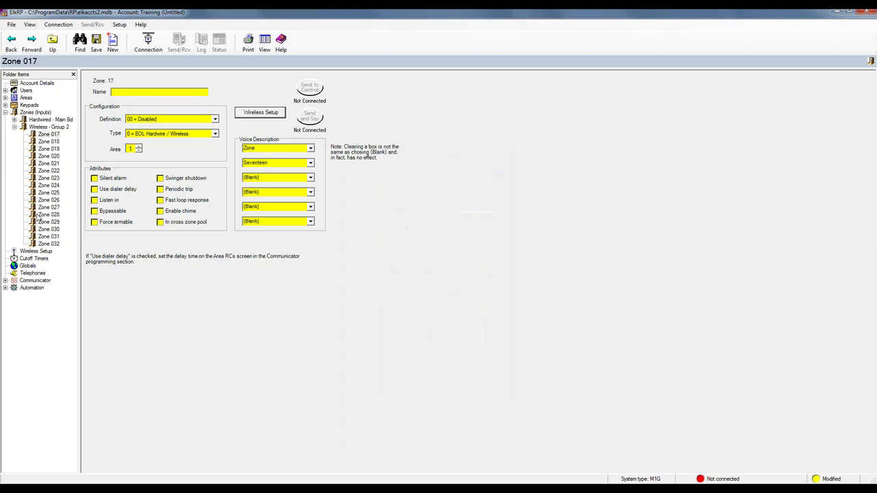
pyautogui.click(14, 127)
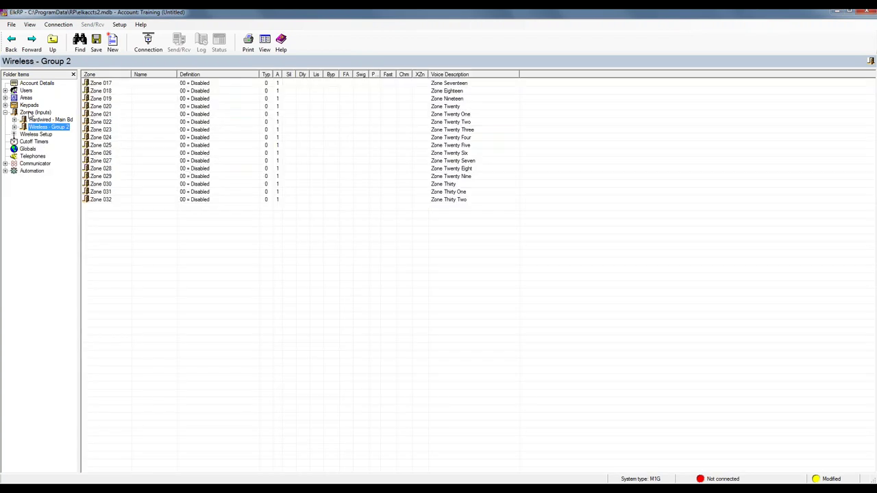
# Add hardwired Zones 193-208 (Group 13) and view the account's zone groups
pyautogui.rightClick(30, 114)
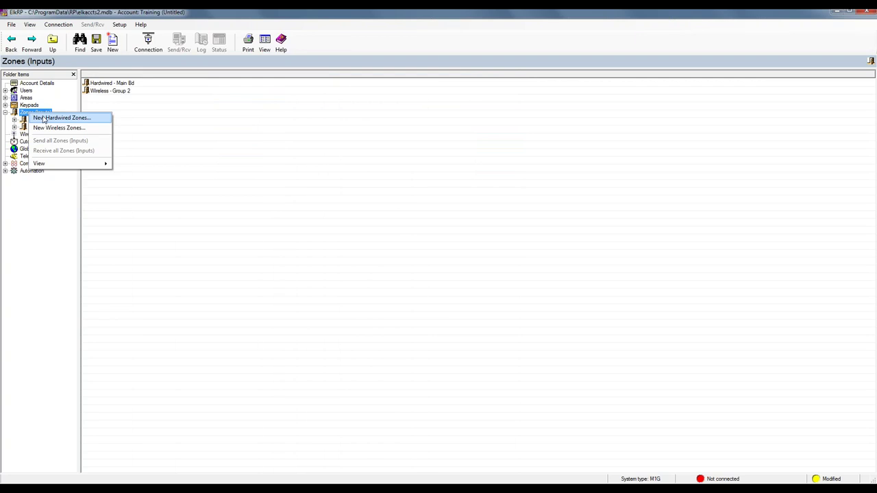
pyautogui.click(43, 120)
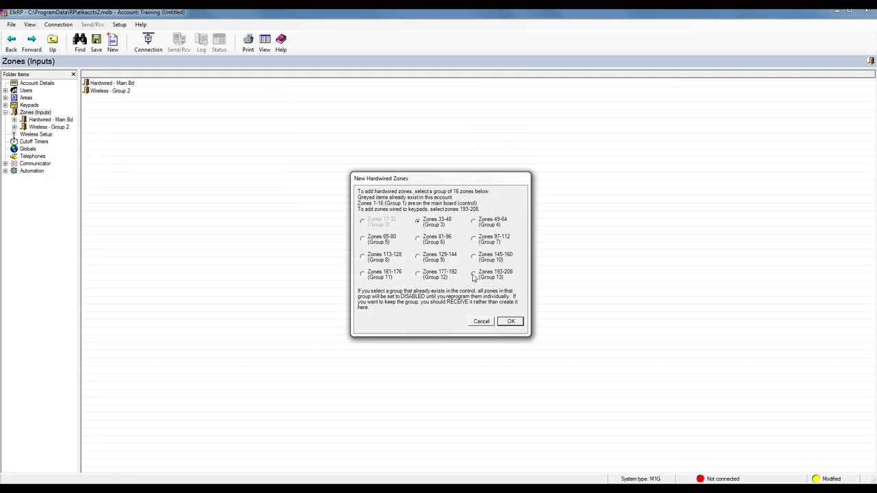
pyautogui.click(512, 322)
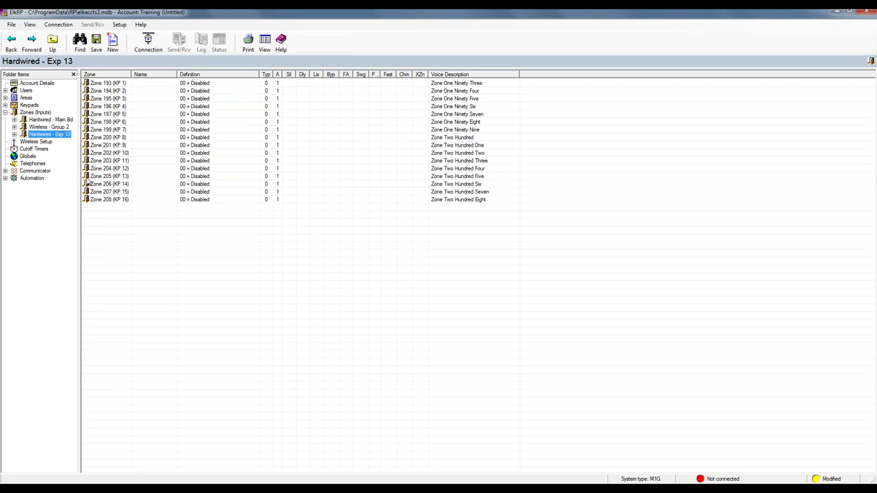
pyautogui.click(5, 112)
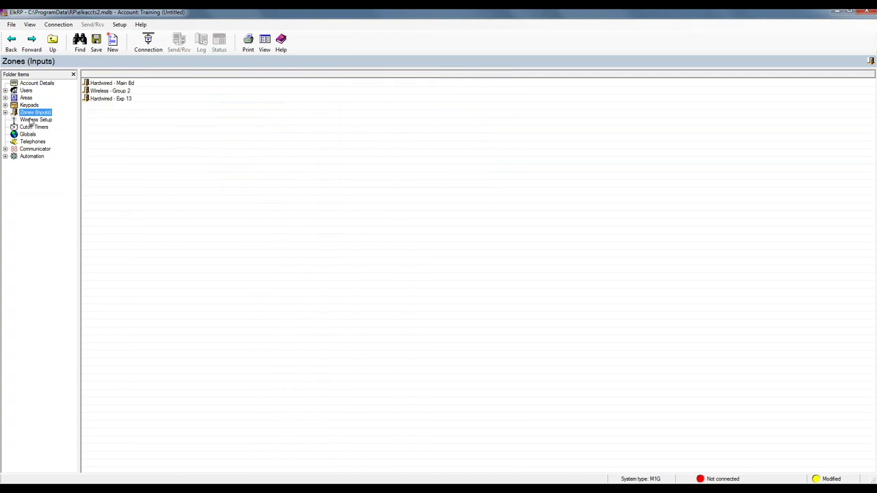
# Review the Wireless Setup keyfob events, then show the Cutoff Timers table
pyautogui.click(31, 122)
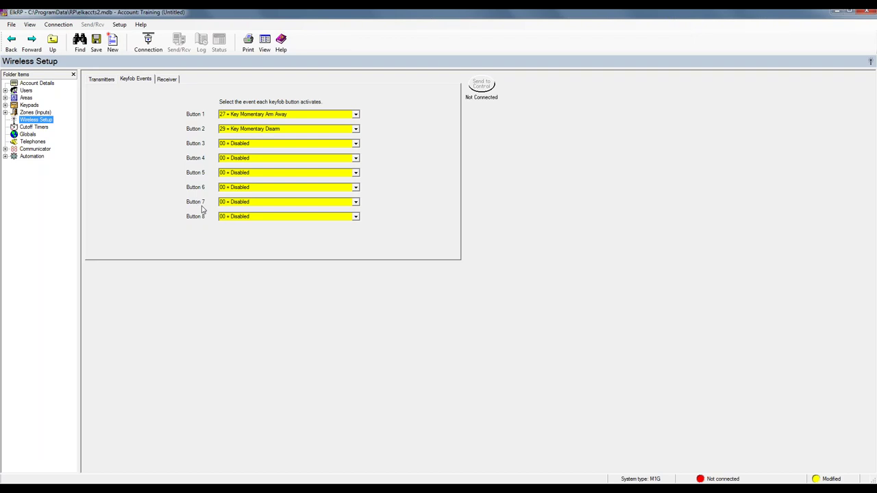
pyautogui.click(35, 128)
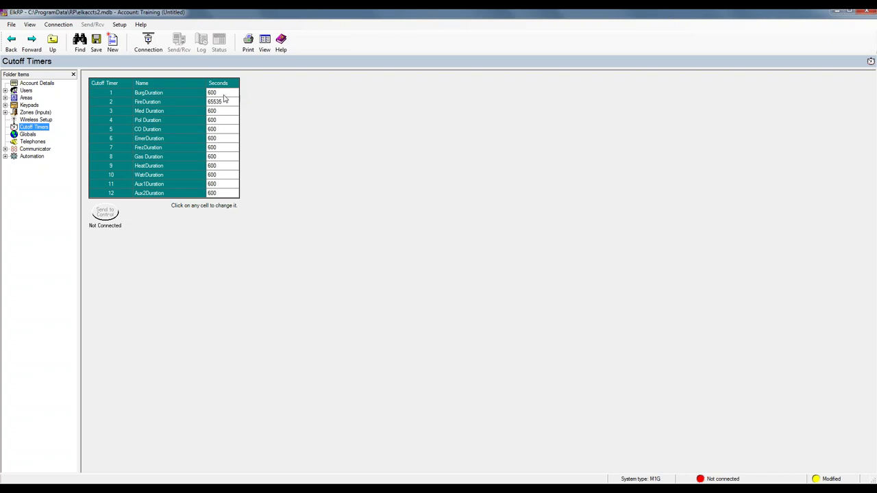
# Give cutoff timers 3 (Med Duration) and 10 (WatrDuration) 1-second durations, then open Globals
pyautogui.click(213, 111)
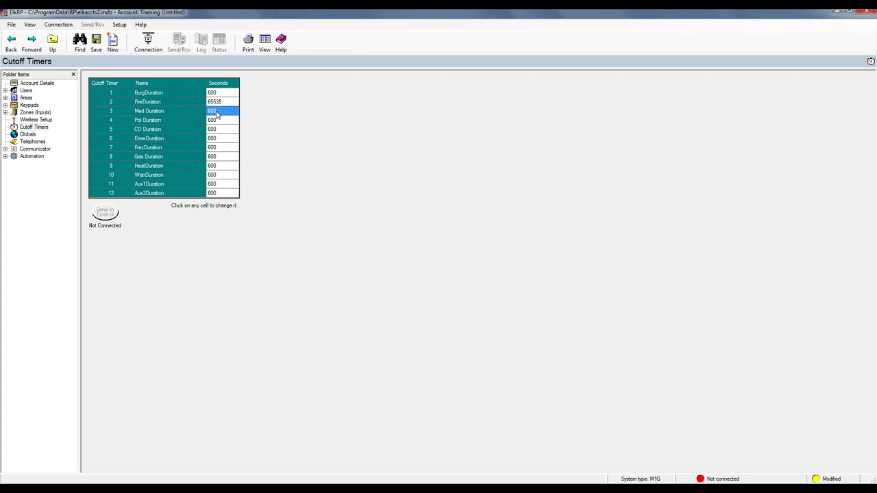
pyautogui.click(222, 110)
pyautogui.write('1')
pyautogui.click(215, 175)
pyautogui.write('1')
pyautogui.press('Return')
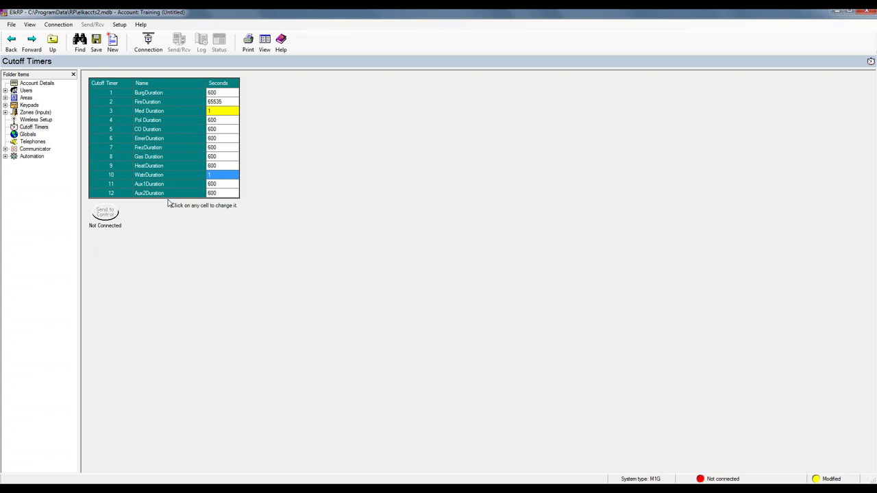
pyautogui.click(28, 135)
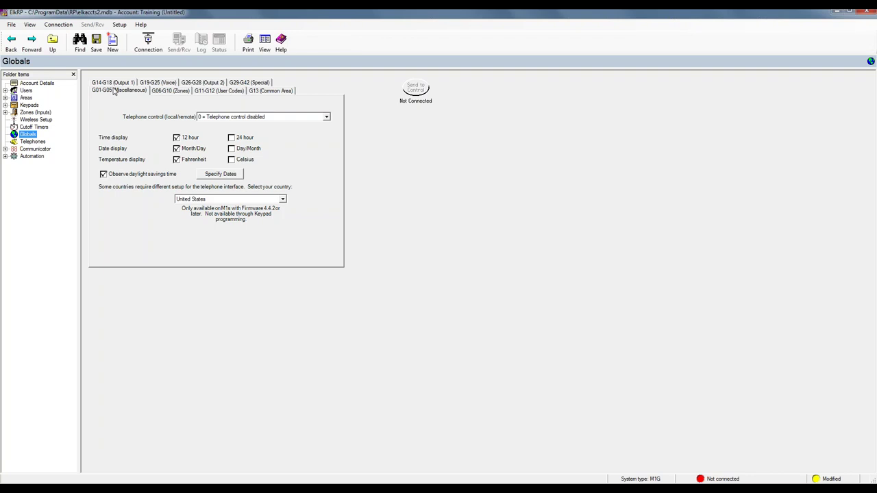
# Enable Event log on Serial Port 0 in the G29-G42 special globals, then open Telephones
pyautogui.click(249, 84)
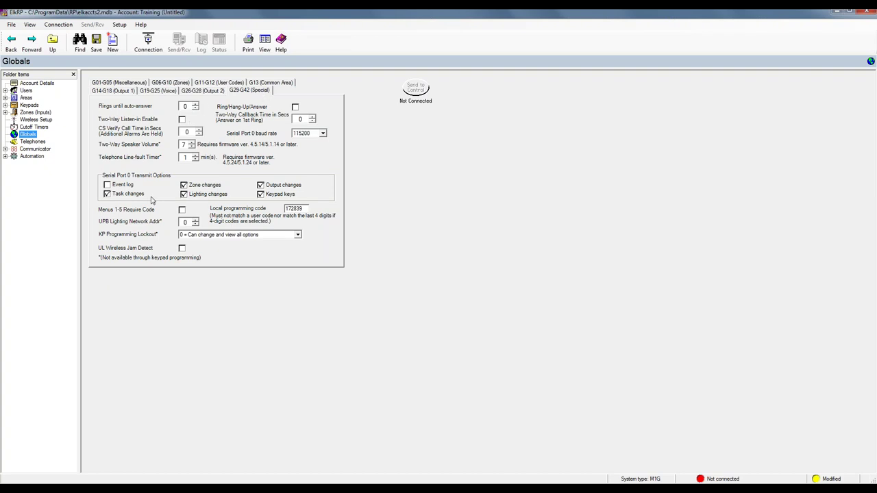
pyautogui.click(107, 185)
pyautogui.click(34, 142)
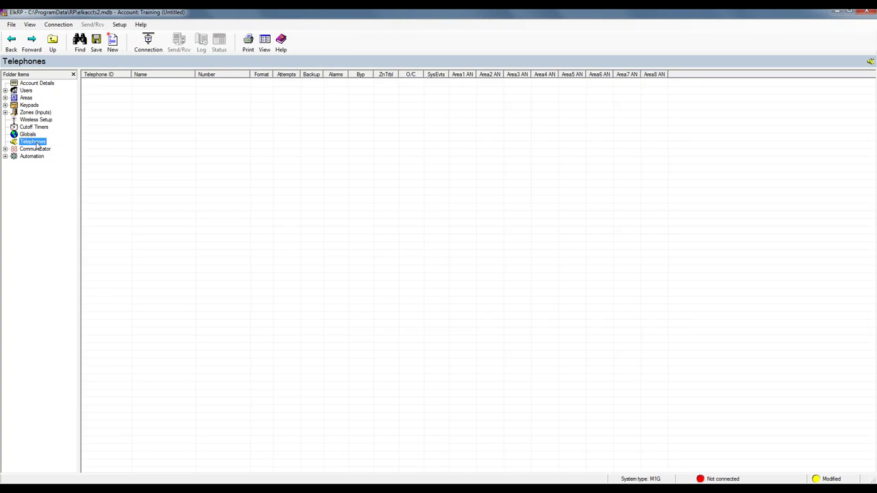
# Create new Telephones 1 and 2 from the Telephones list
pyautogui.rightClick(36, 144)
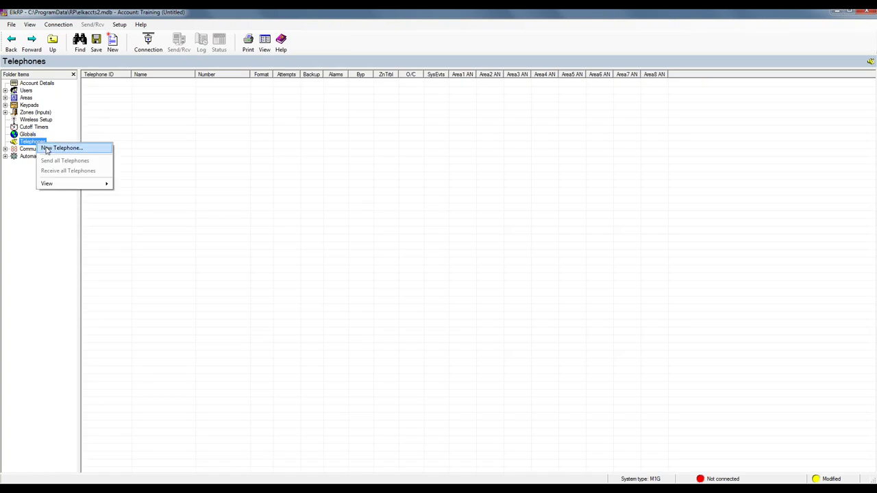
pyautogui.click(47, 149)
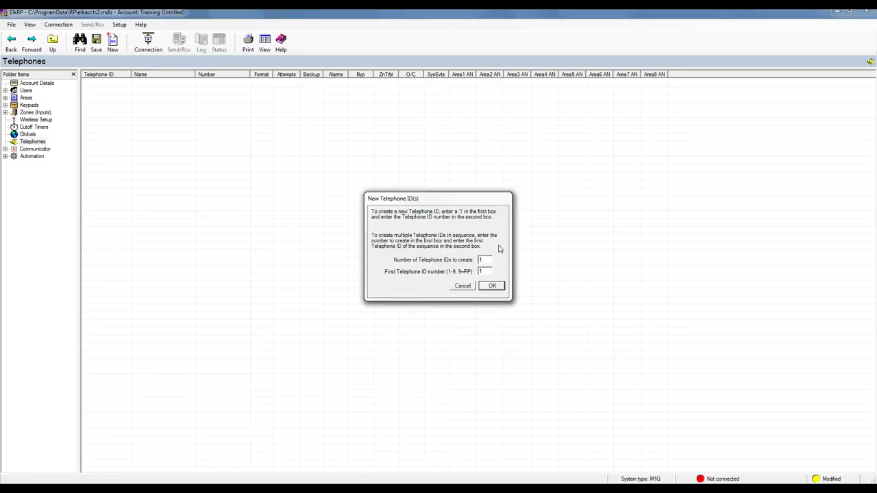
pyautogui.click(485, 285)
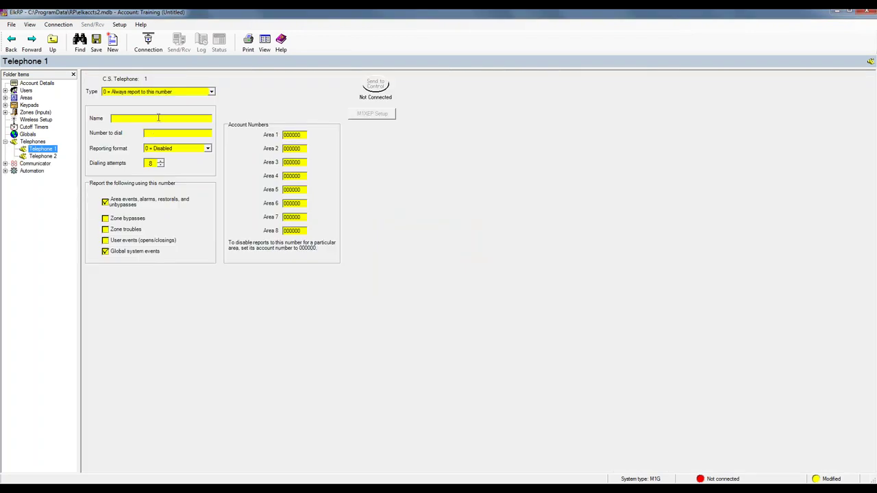
# Enter Telephone 2's contact name and dial number, with Voice Message reporting and 2 attempts
pyautogui.click(54, 158)
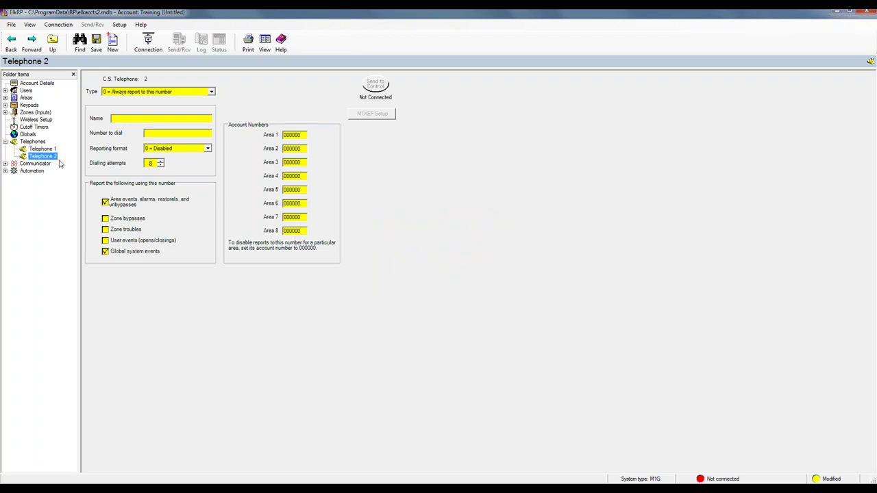
pyautogui.click(120, 119)
pyautogui.write('Brad')
pyautogui.write('85')
pyautogui.write('15')
pyautogui.write('1212')
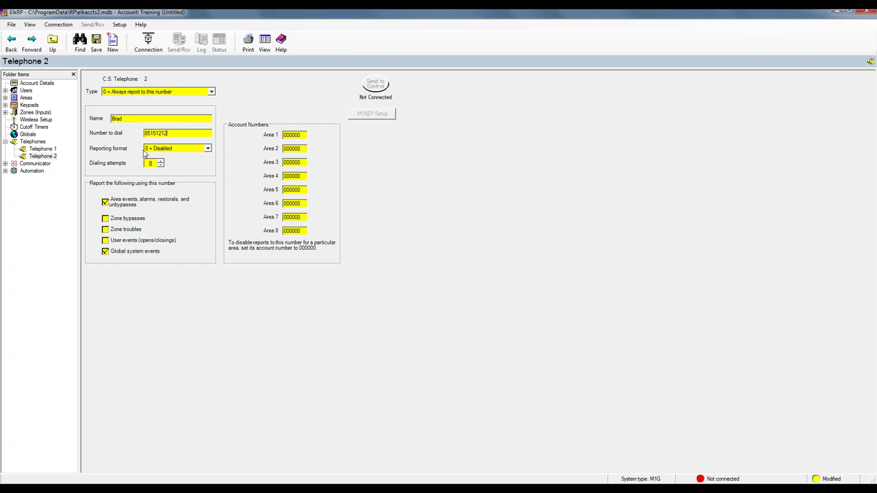
pyautogui.click(212, 152)
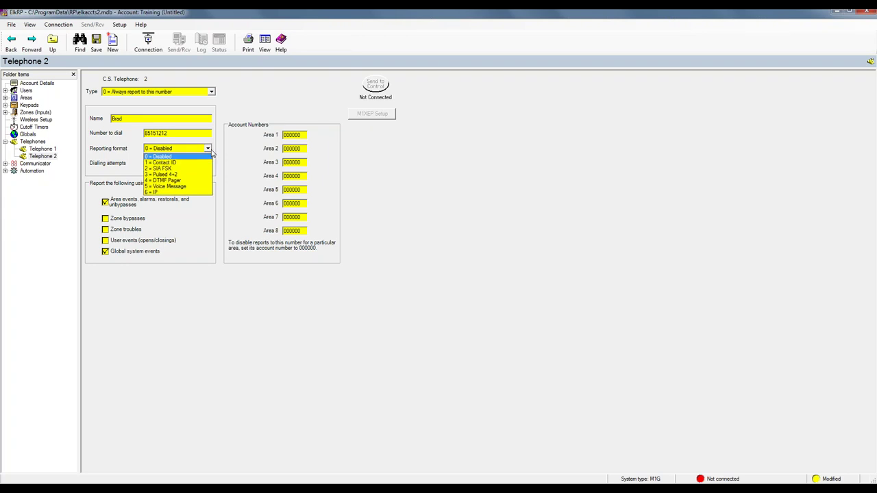
pyautogui.click(177, 187)
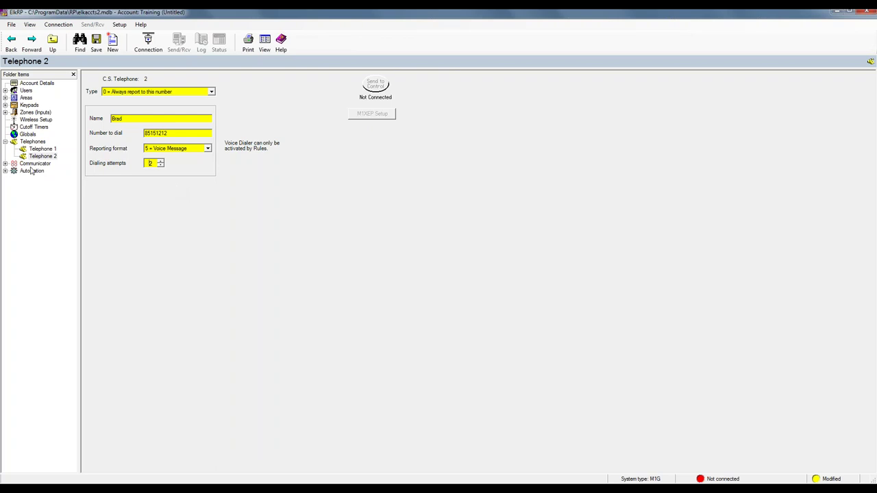
pyautogui.click(5, 142)
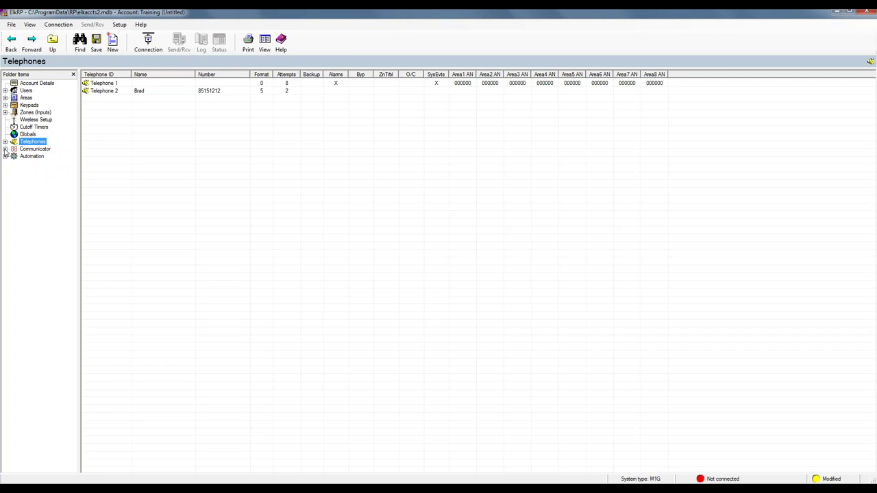
pyautogui.click(4, 149)
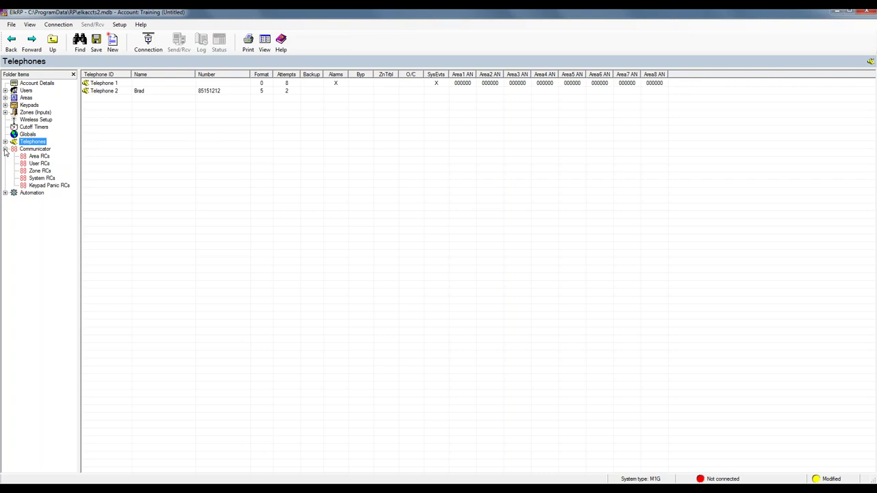
# Enter 01 as Zone 1 Front Door's Rest Pulse code in Zone RCs, then open System RCs
pyautogui.click(41, 171)
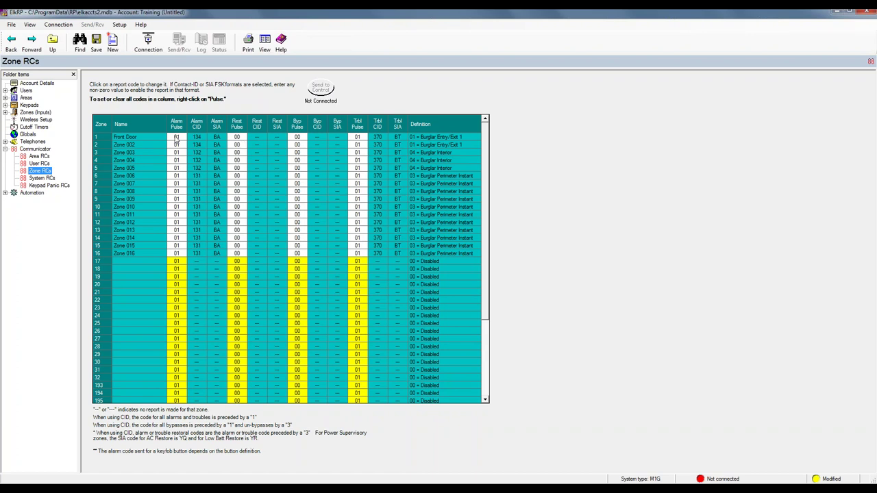
pyautogui.click(237, 139)
pyautogui.write('01')
pyautogui.press('Return')
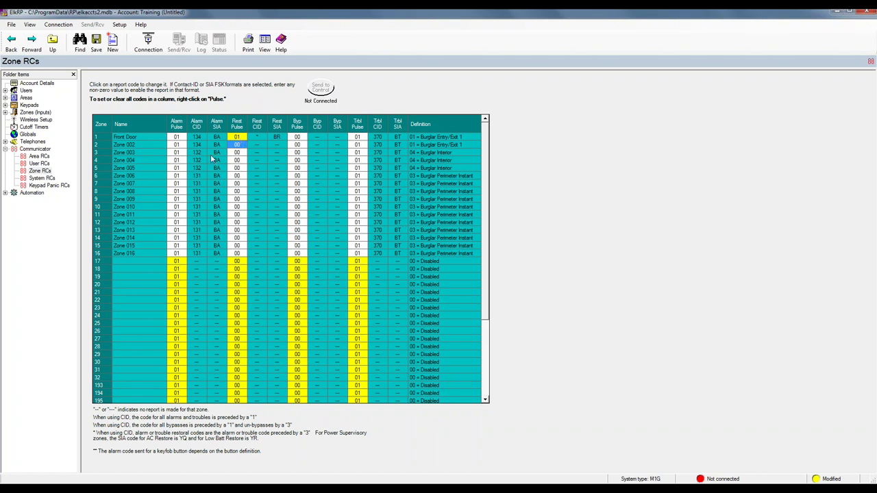
pyautogui.click(48, 179)
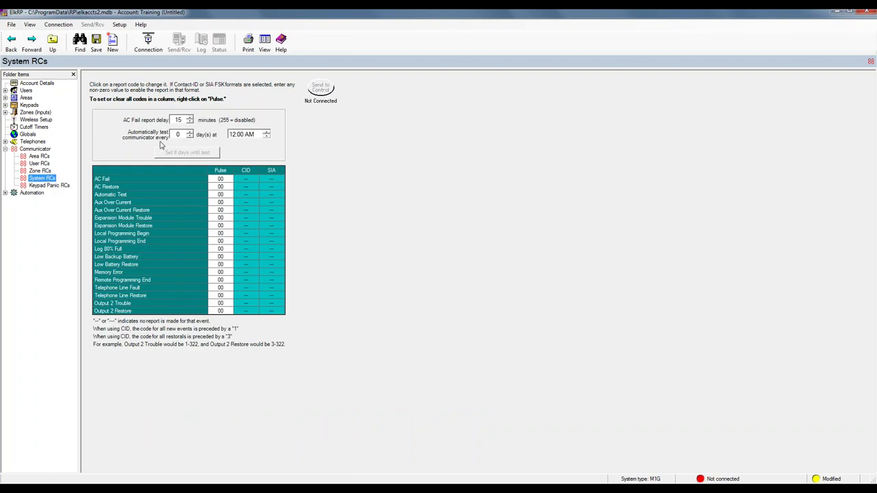
# Schedule an automatic communicator test every 1 day at 5:00 AM with Automatic Test code 01
pyautogui.doubleClick(180, 134)
pyautogui.write('1')
pyautogui.click(233, 136)
pyautogui.write('2')
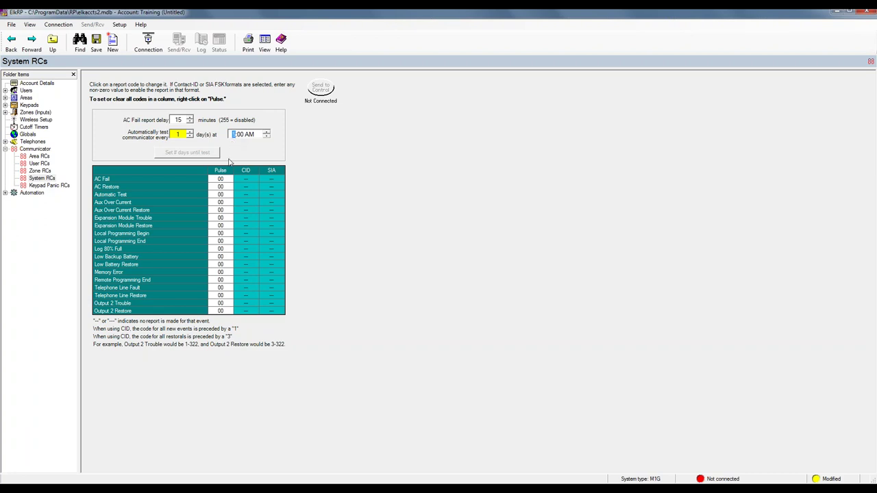
pyautogui.click(222, 196)
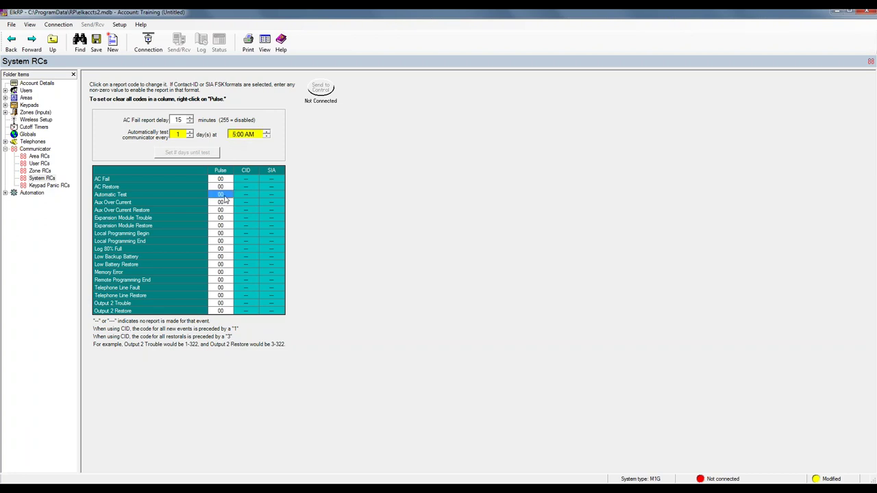
pyautogui.write('01')
pyautogui.press('Return')
pyautogui.click(54, 188)
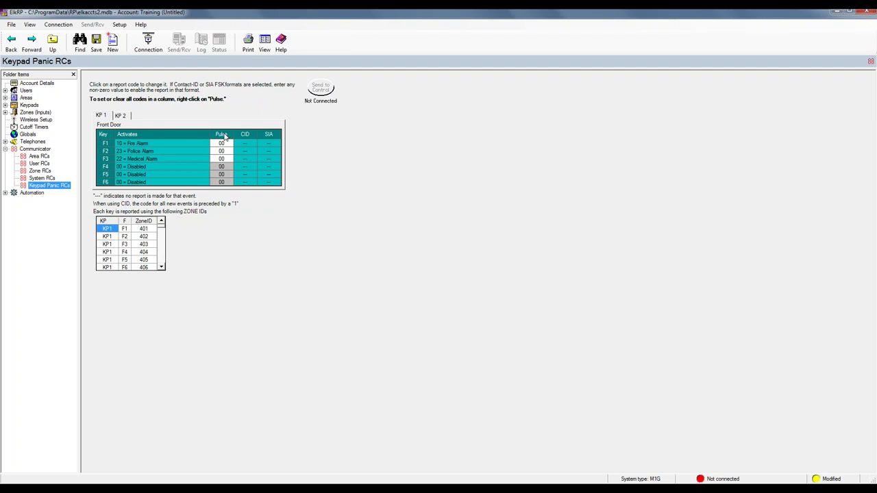
# Fill the Pulse column with 01 for F1–F3 on the Front Door and Guest keypads
pyautogui.rightClick(225, 135)
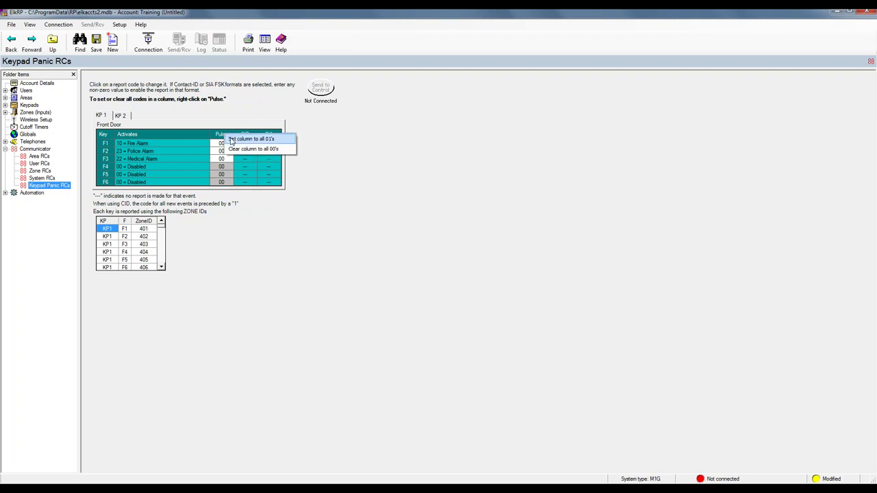
pyautogui.click(230, 139)
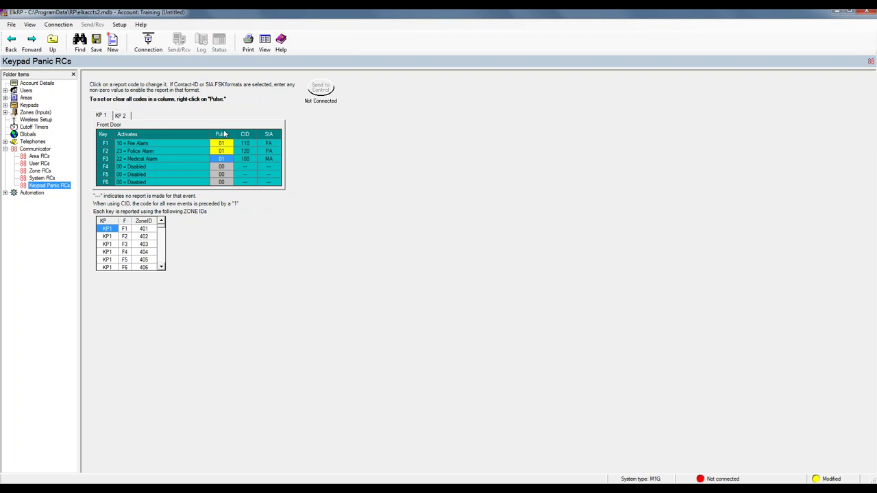
pyautogui.click(120, 116)
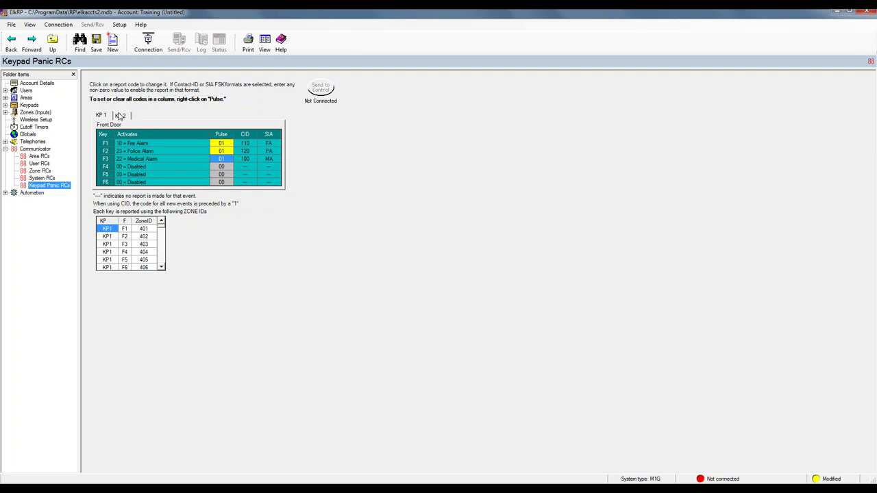
pyautogui.rightClick(220, 137)
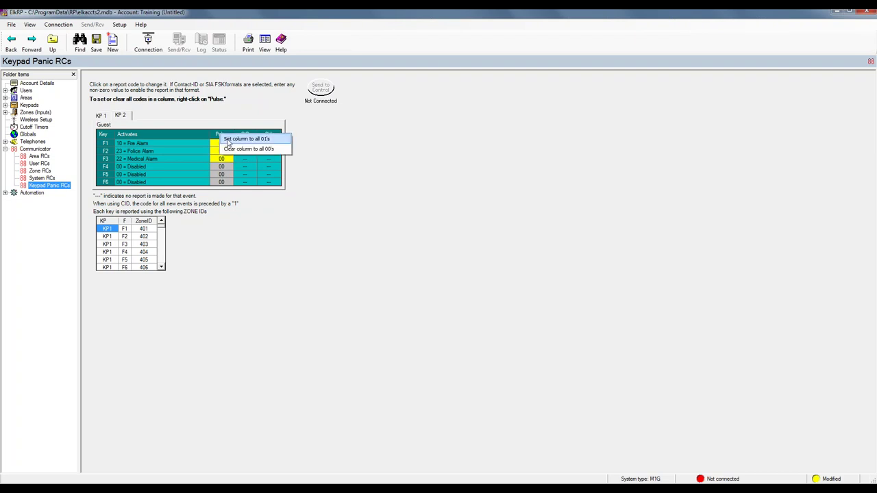
pyautogui.click(267, 140)
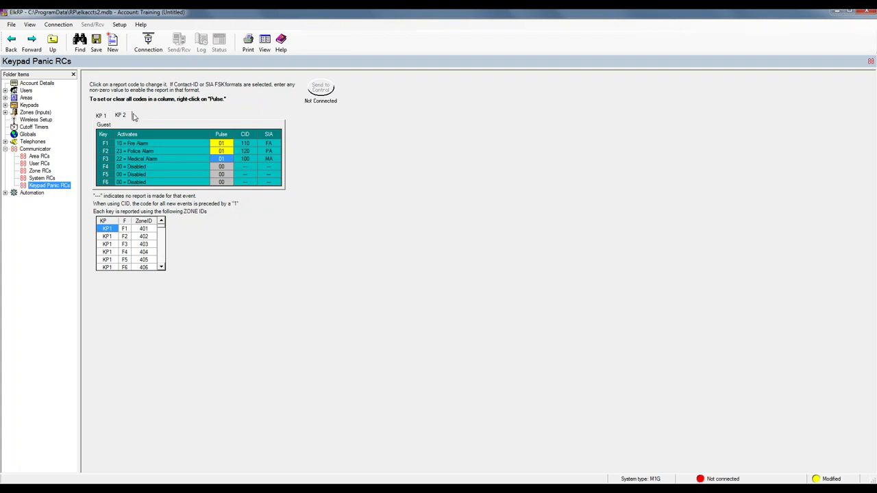
# Collapse Communicator to show its five report-code groups and expand the Automation pages
pyautogui.click(5, 149)
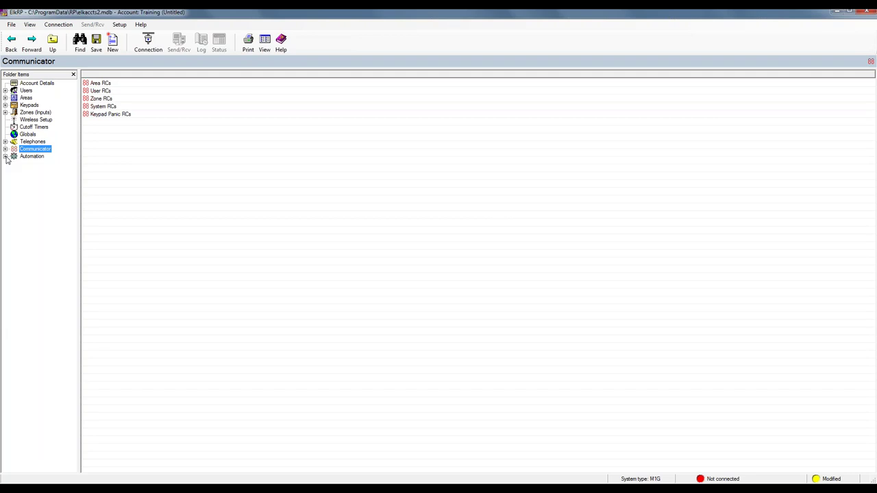
pyautogui.click(6, 156)
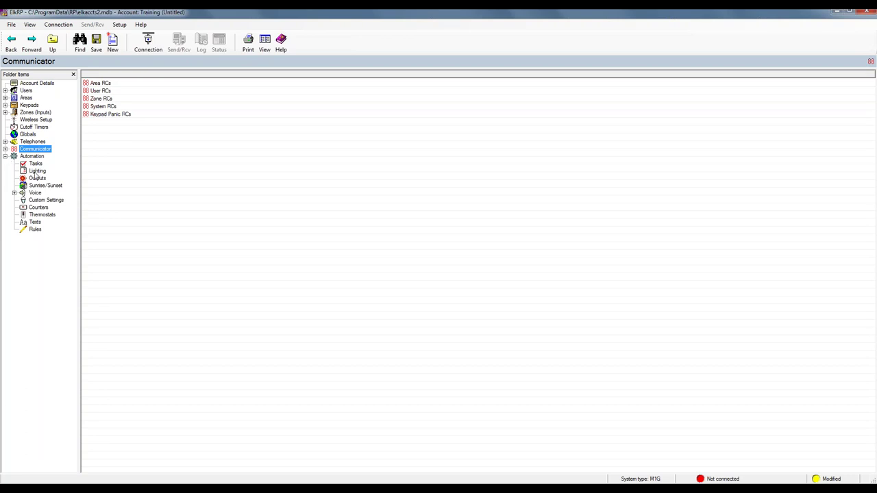
# Inspect Task 01's name and voice description choices on the Tasks page, then open Lighting
pyautogui.click(35, 165)
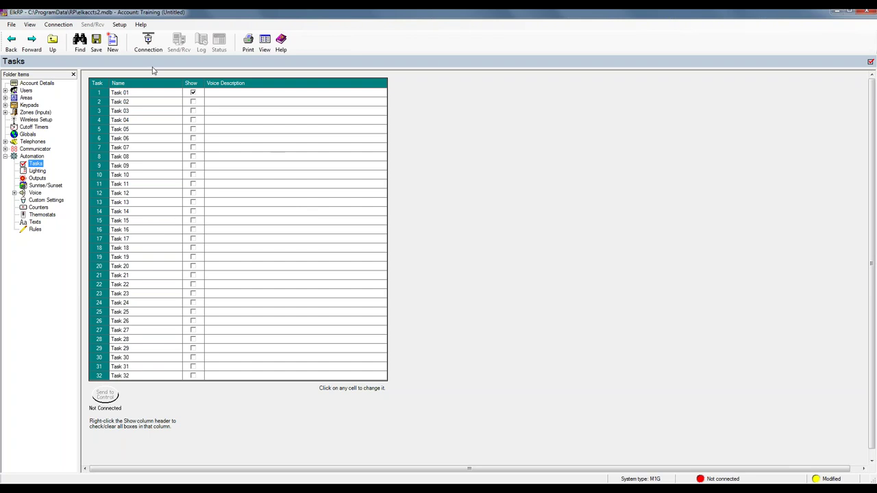
pyautogui.click(126, 92)
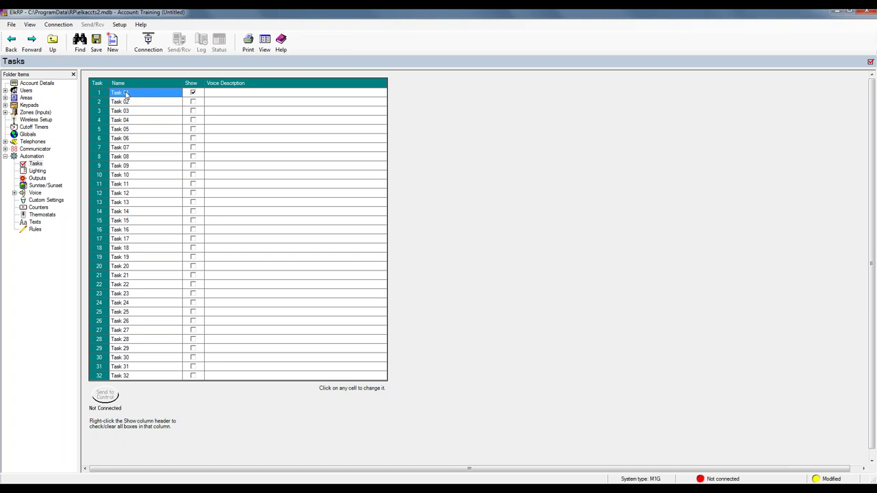
pyautogui.click(231, 94)
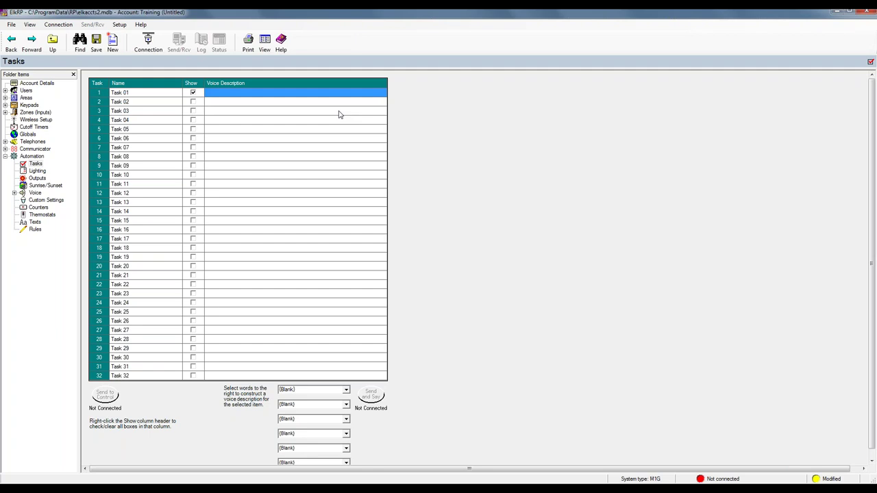
pyautogui.click(39, 171)
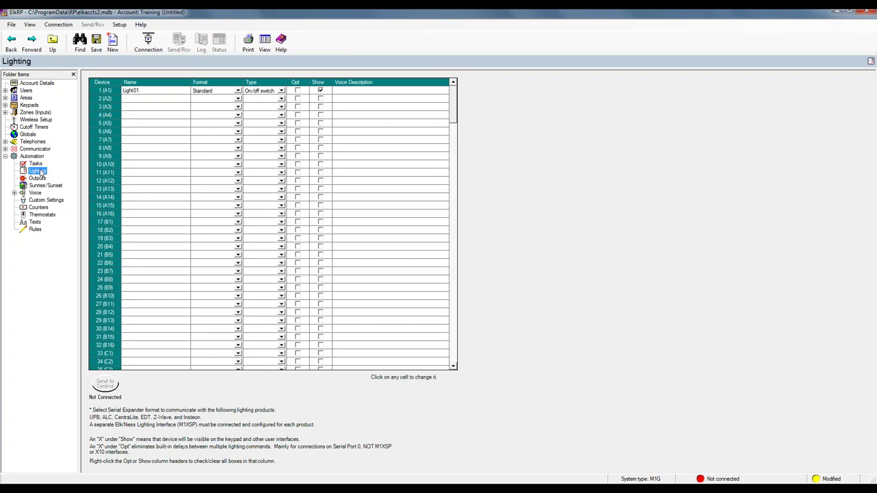
# Scroll the Lighting list down to device 256, then open the Outputs page
pyautogui.moveTo(453, 103); pyautogui.dragTo(471, 368)
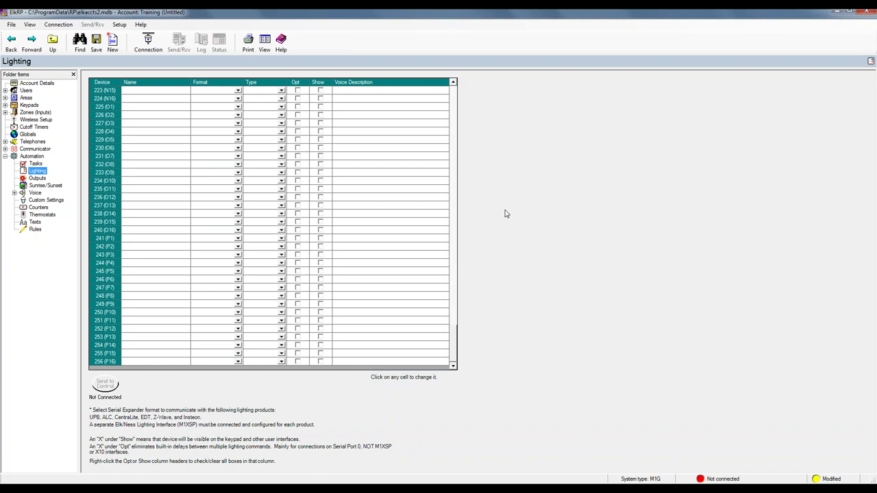
pyautogui.click(38, 178)
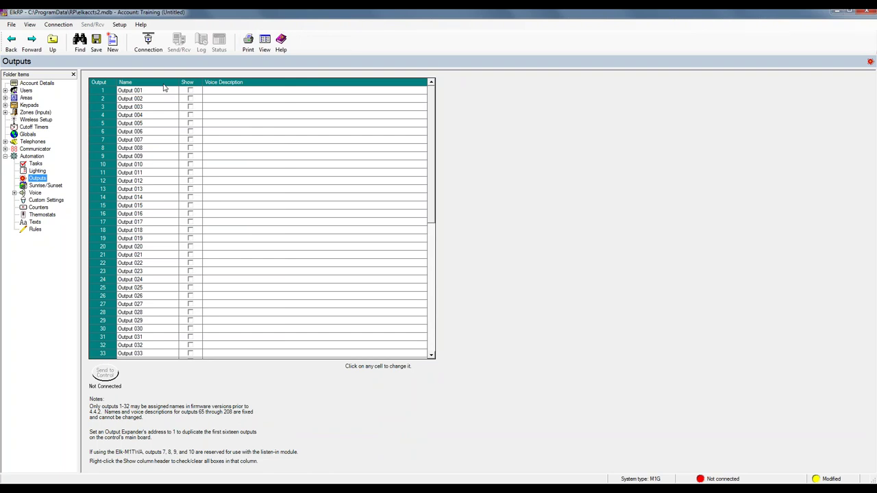
# Open the Sunrise/Sunset page showing latitude and longitude 0 and Greenwich Mean Time
pyautogui.click(37, 186)
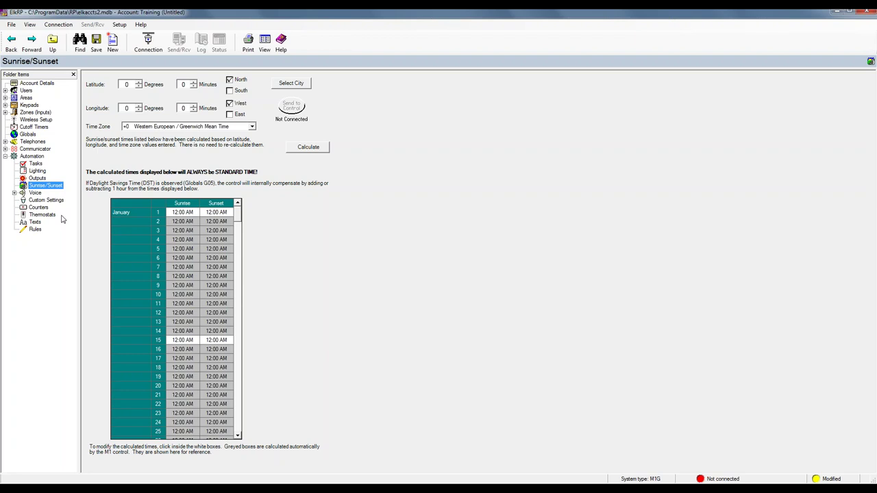
# Widen the folder tree so the Voice category labels fit, then open the Counters page
pyautogui.click(14, 193)
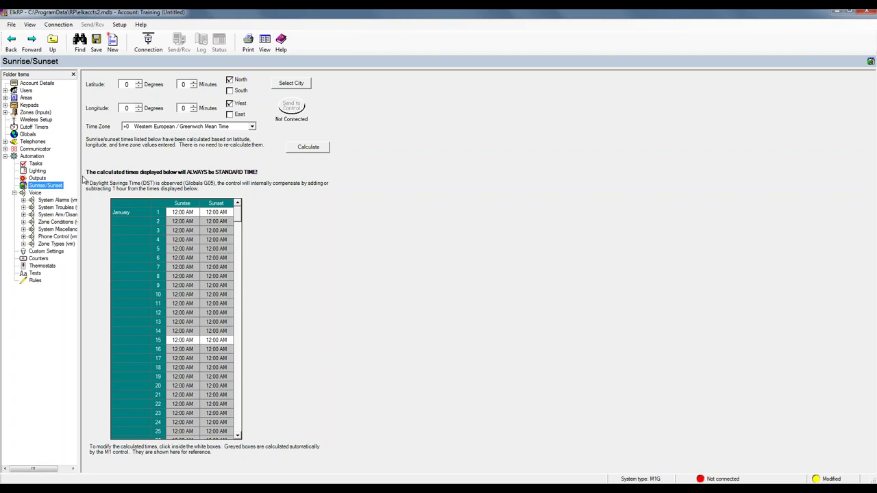
pyautogui.moveTo(81, 176); pyautogui.dragTo(109, 180)
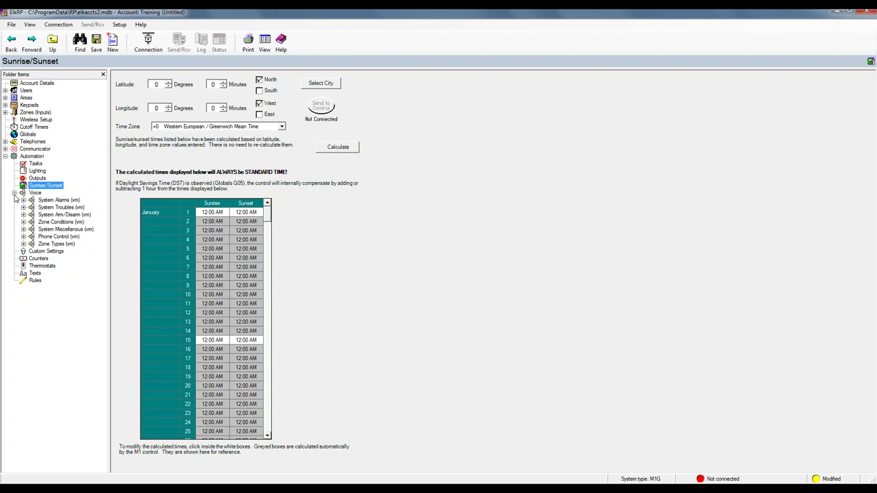
pyautogui.click(15, 192)
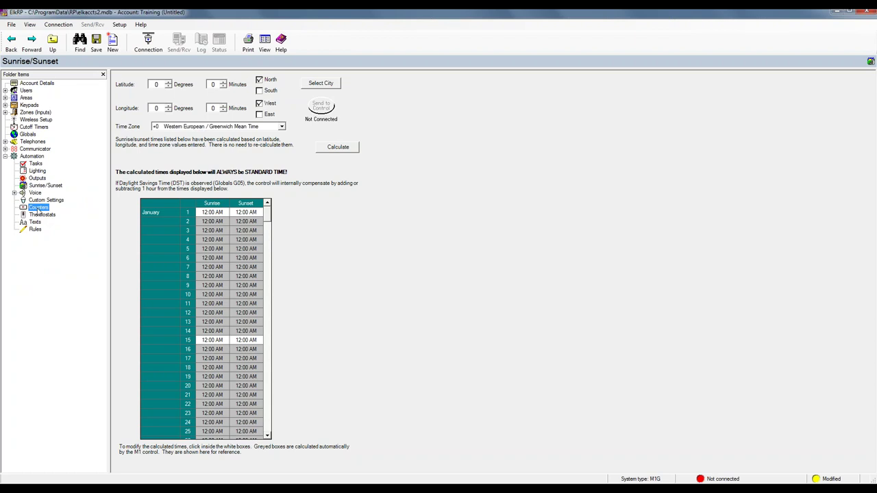
pyautogui.click(38, 208)
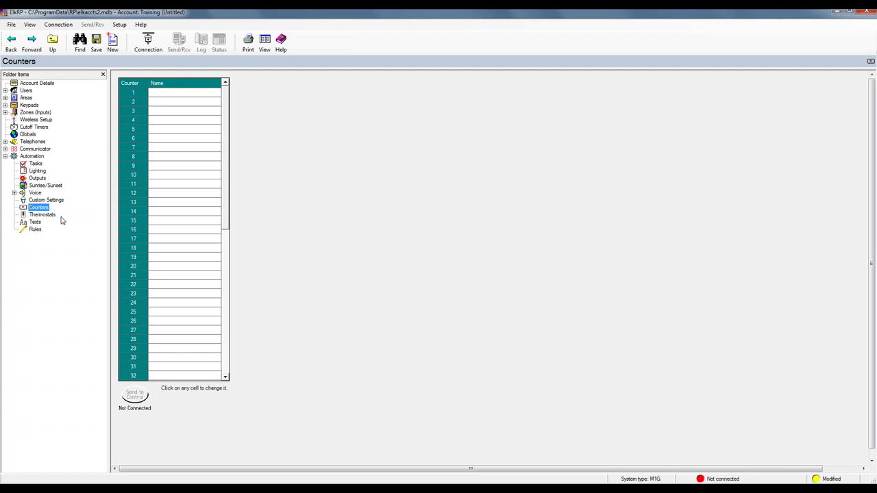
# Check the Thermostats list, then open the empty Texts page under Automation
pyautogui.click(45, 216)
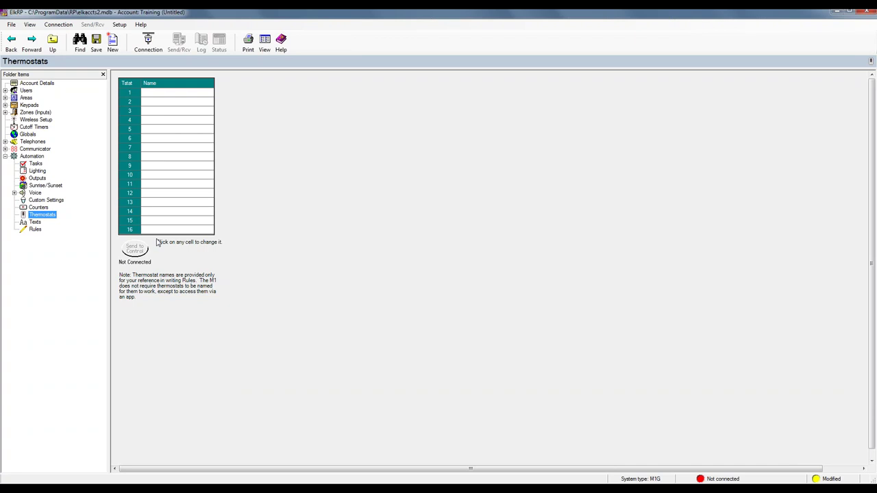
pyautogui.click(35, 222)
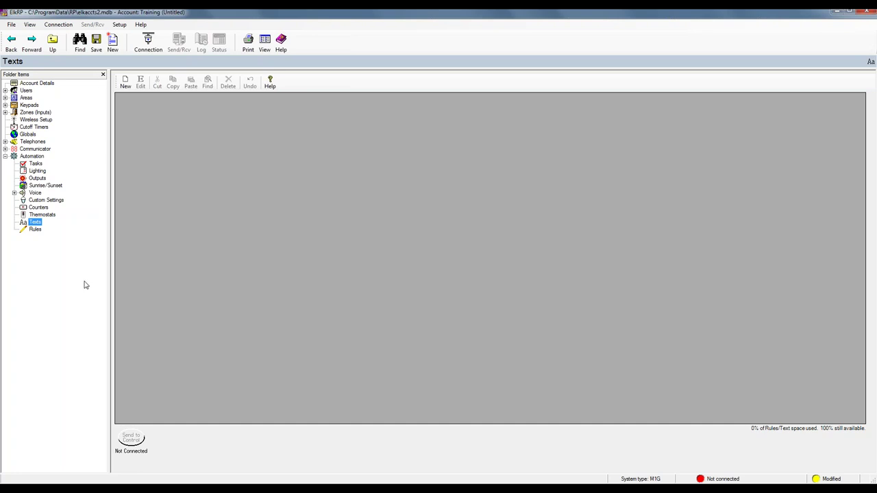
# Go to the Rules section under Automation in the Folder Items tree
pyautogui.click(35, 230)
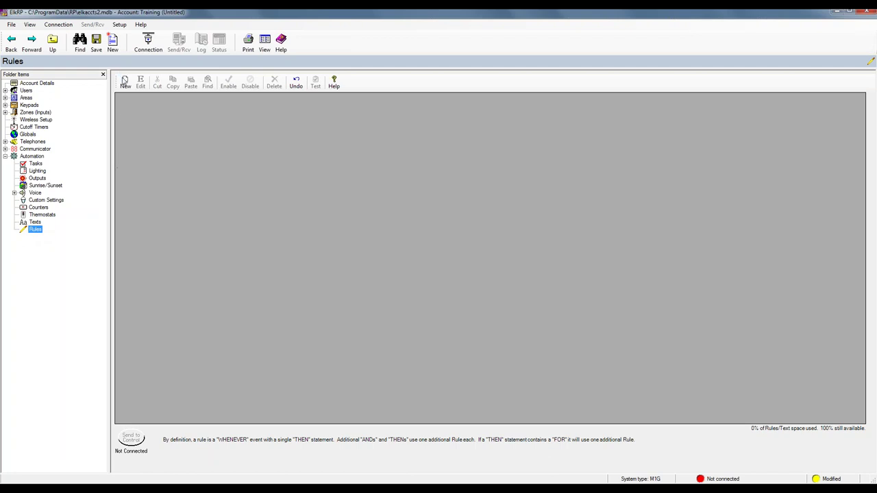
# Open a blank New Rule dialog from the Rules toolbar
pyautogui.click(125, 82)
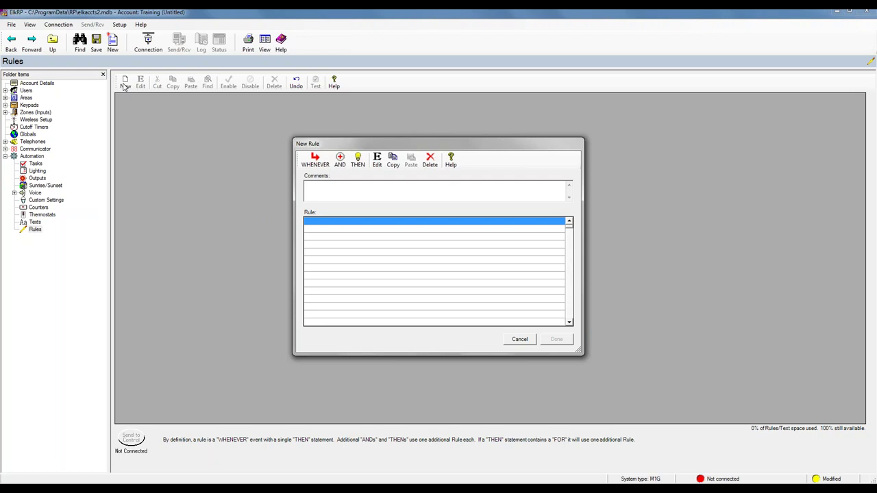
# Show the WHENEVER trigger list and its Time Occurrence options
pyautogui.click(315, 167)
pyautogui.moveTo(328, 191)
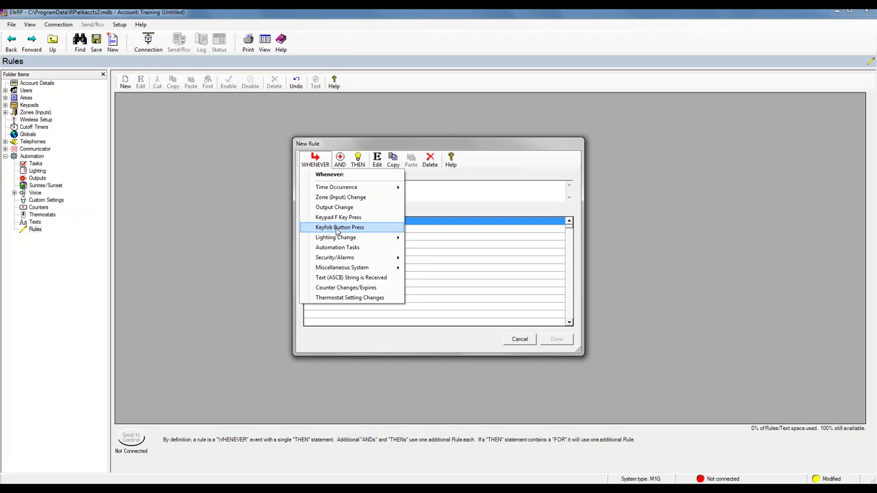
# Browse the Lighting Change, Security/Alarms and Miscellaneous System triggers, then close the list without choosing
pyautogui.moveTo(336, 239)
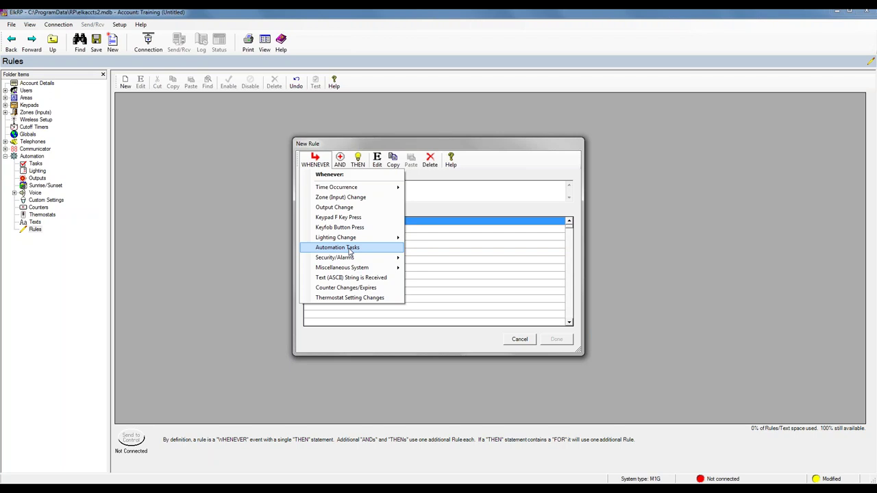
pyautogui.moveTo(344, 260)
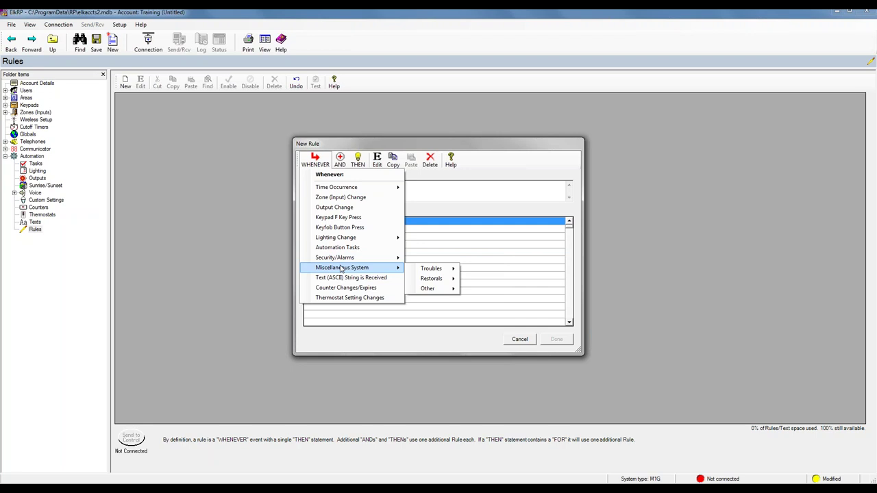
pyautogui.moveTo(414, 272)
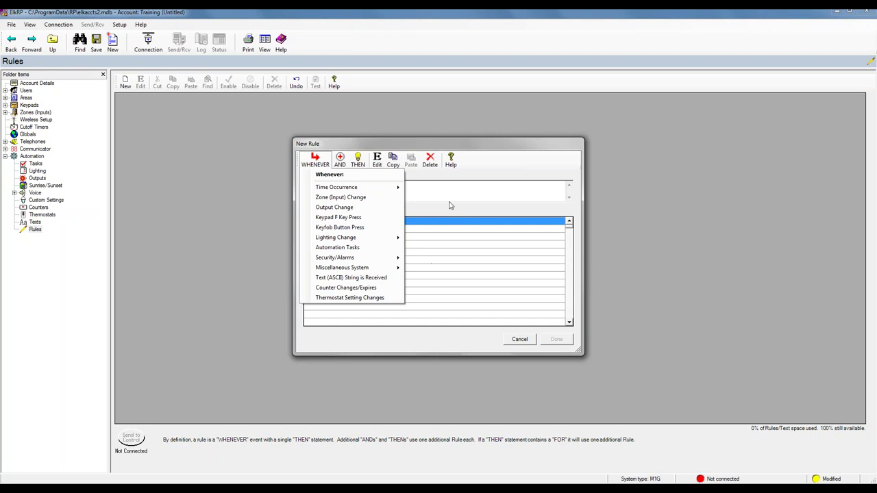
pyautogui.click(412, 184)
# Show the AND conditions list, from Time Is through Security/Alarms to Thermostat
pyautogui.click(342, 163)
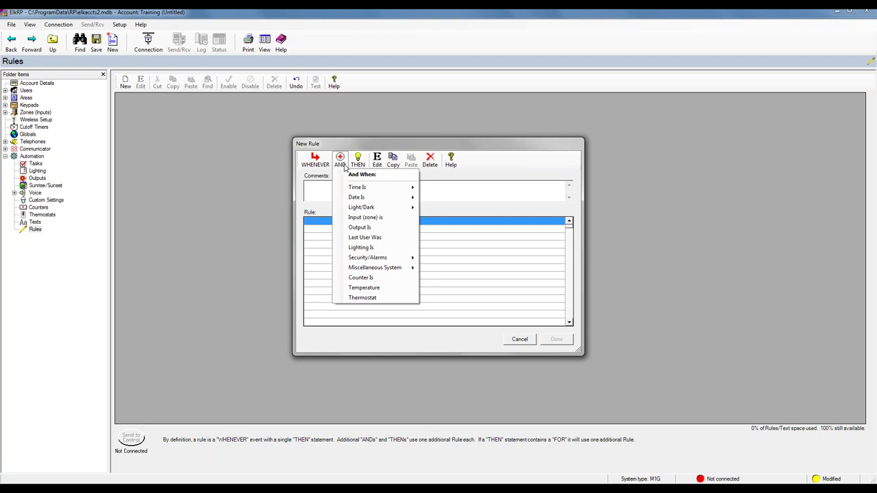
pyautogui.click(352, 170)
pyautogui.click(340, 162)
pyautogui.moveTo(352, 190)
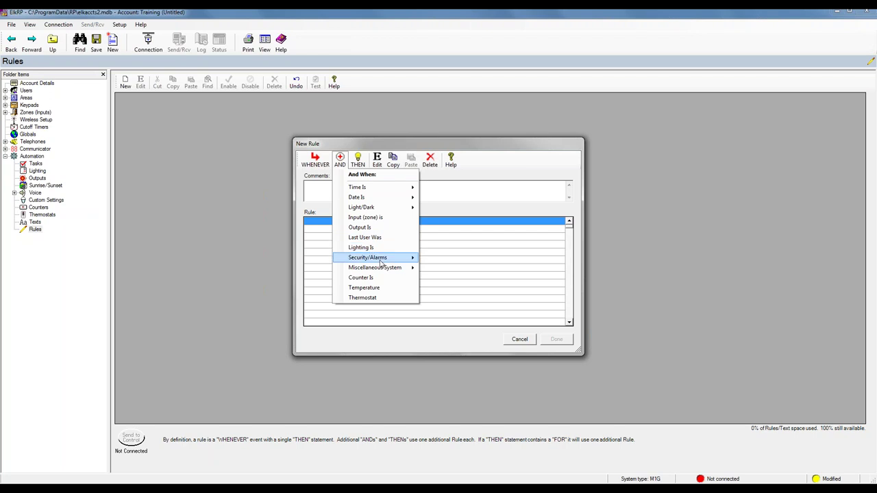
pyautogui.moveTo(380, 259)
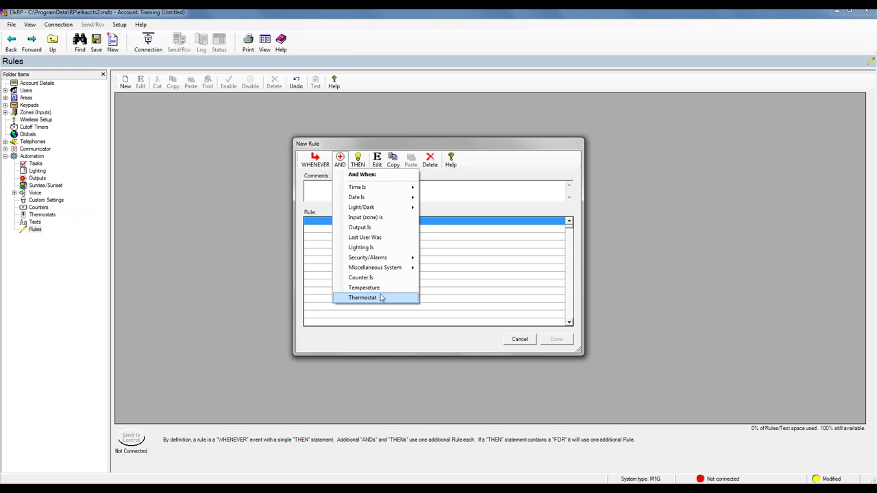
# Look over the THEN actions, then cancel the draft and begin a blank new rule
pyautogui.click(454, 191)
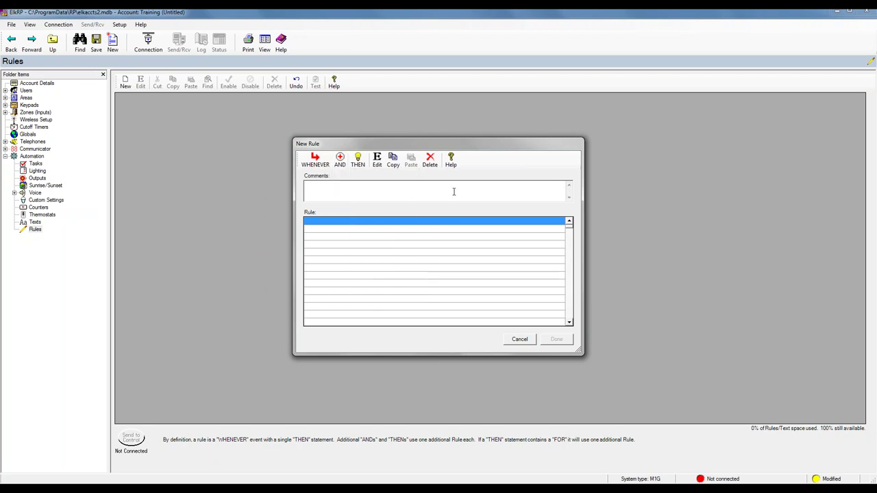
pyautogui.click(358, 165)
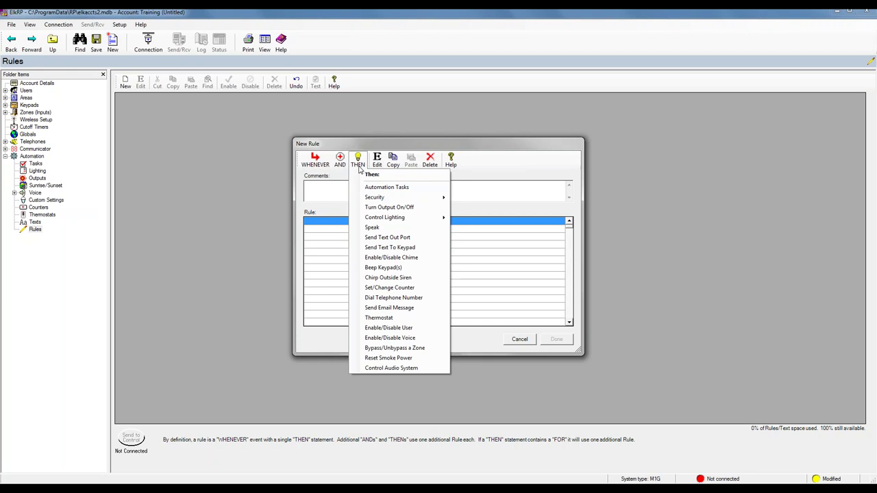
pyautogui.click(359, 168)
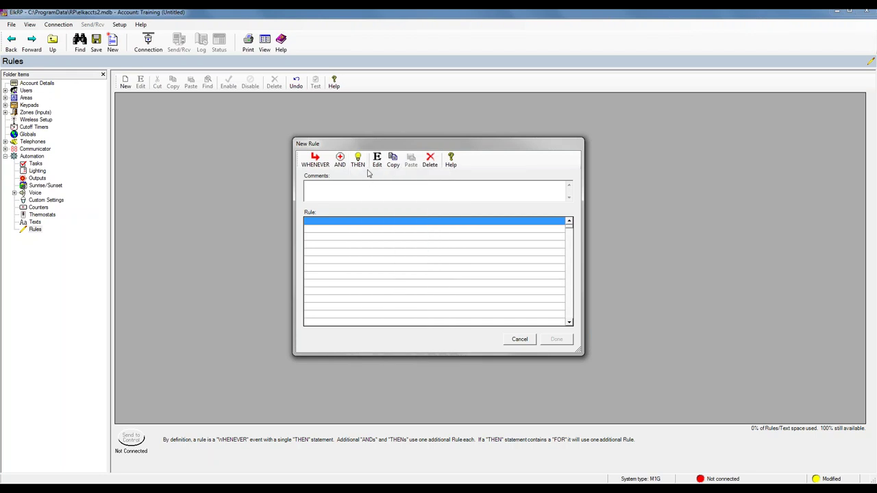
pyautogui.click(358, 168)
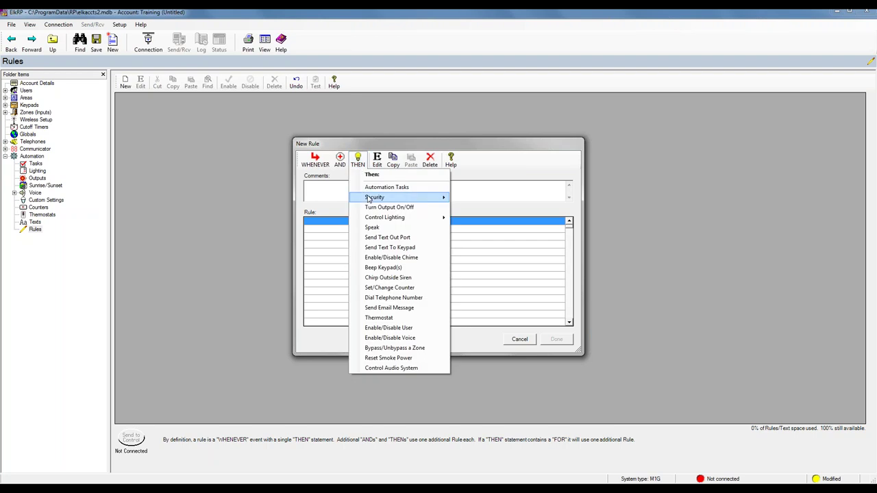
pyautogui.moveTo(369, 199)
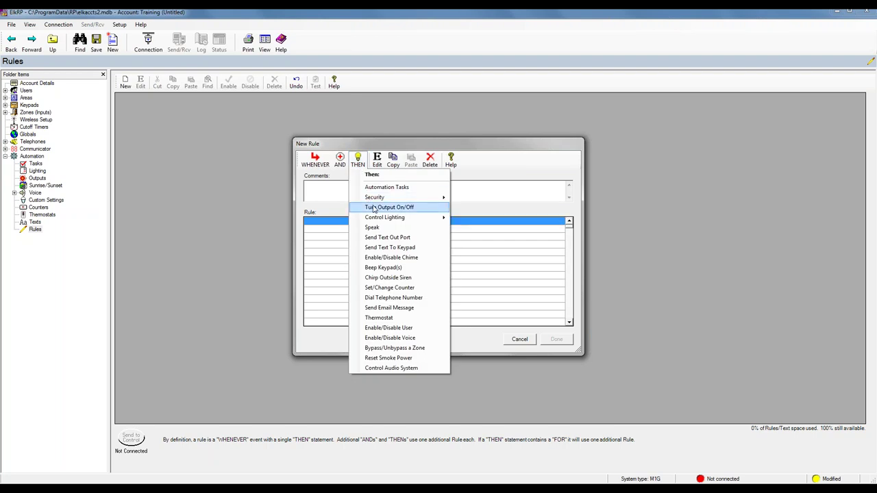
pyautogui.moveTo(373, 220)
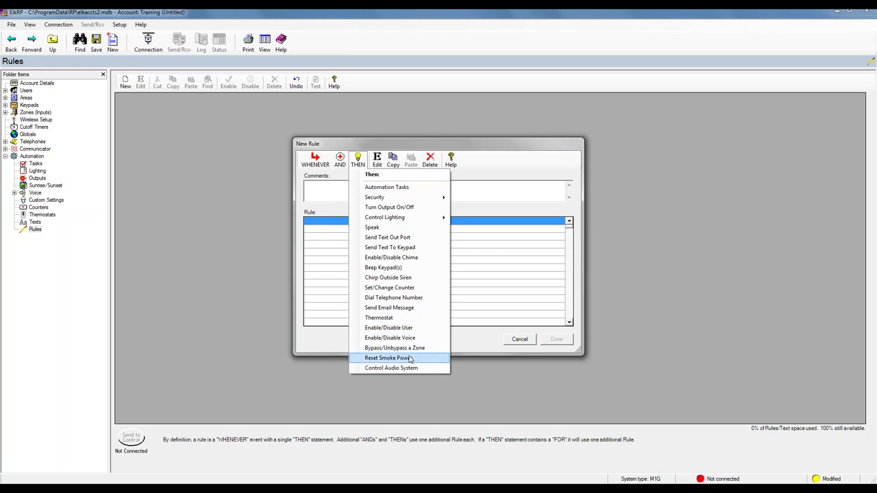
pyautogui.click(525, 345)
pyautogui.click(125, 82)
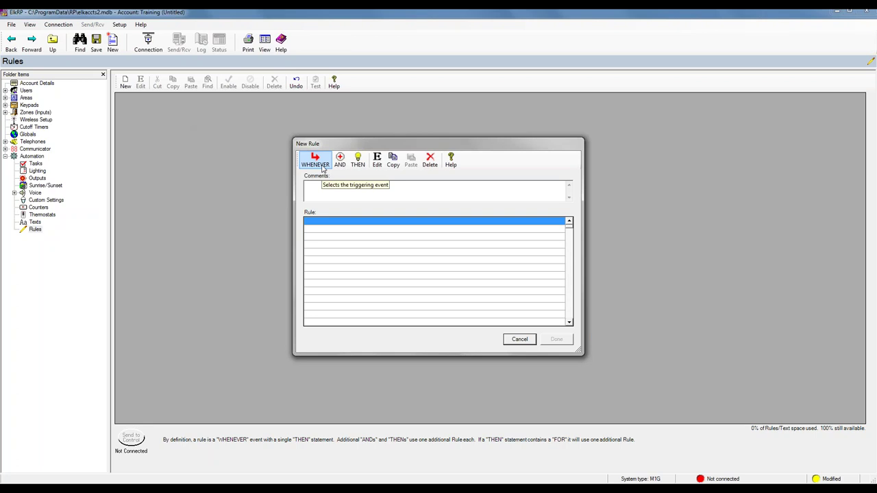
# Set the rule's trigger to Time of Day equals 6:00 AM
pyautogui.click(323, 169)
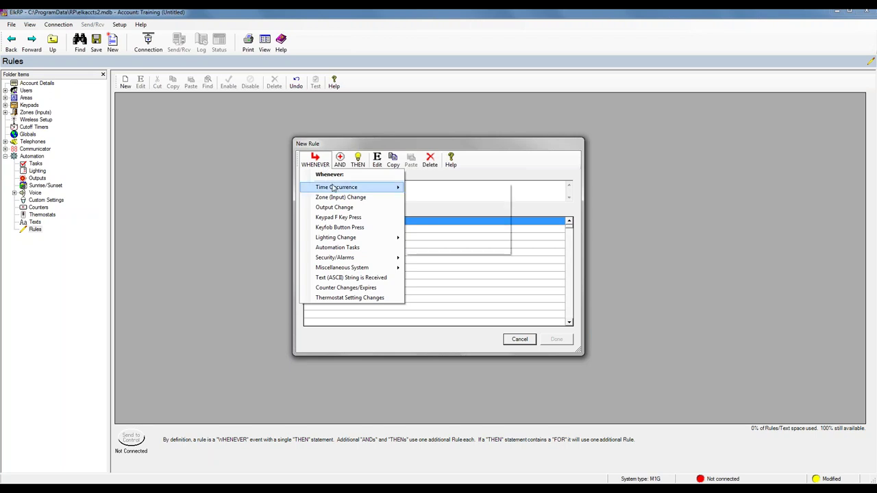
pyautogui.moveTo(334, 187)
pyautogui.click(434, 191)
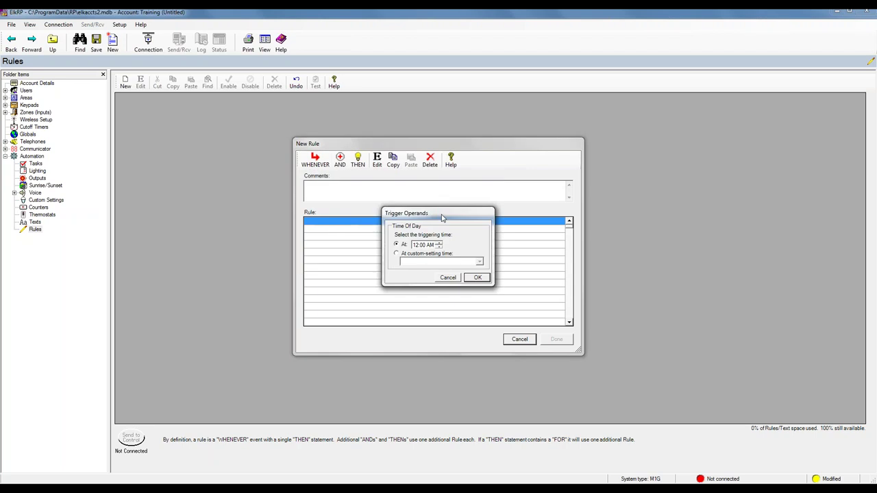
pyautogui.click(415, 248)
pyautogui.click(472, 280)
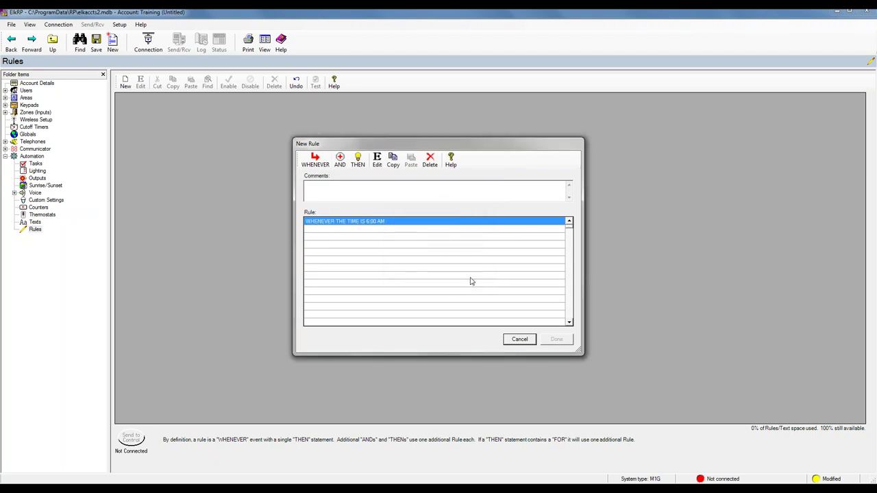
# Add a day-of-week condition limiting it to Monday, Wednesday and Friday
pyautogui.click(340, 160)
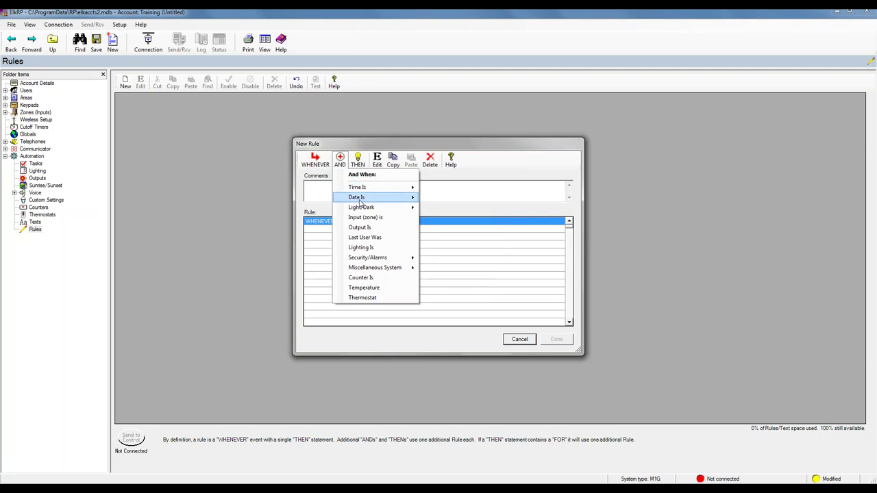
pyautogui.moveTo(361, 200)
pyautogui.click(464, 200)
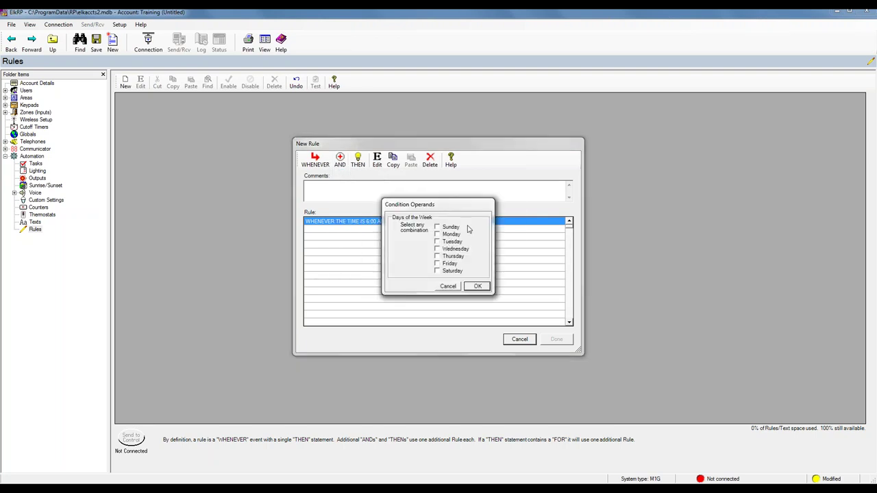
pyautogui.click(437, 234)
pyautogui.click(437, 249)
pyautogui.click(437, 264)
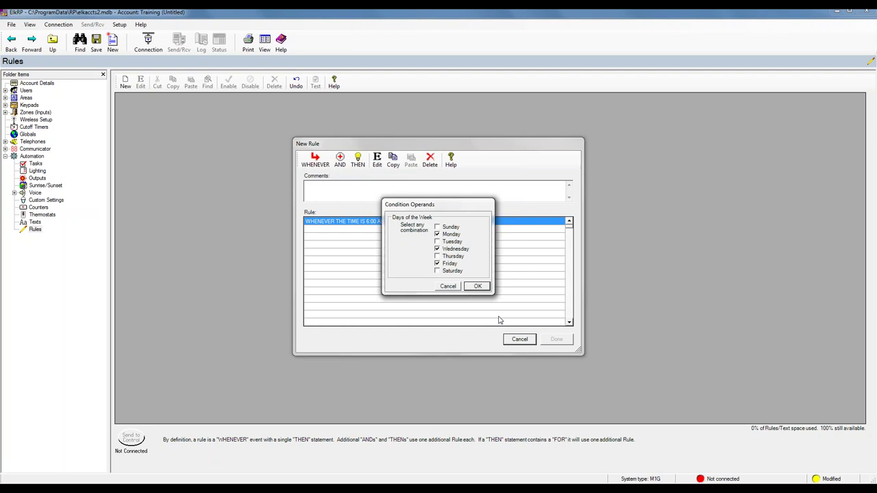
pyautogui.click(477, 286)
# Make the action enable the Clean Crew user and save the rule
pyautogui.click(358, 161)
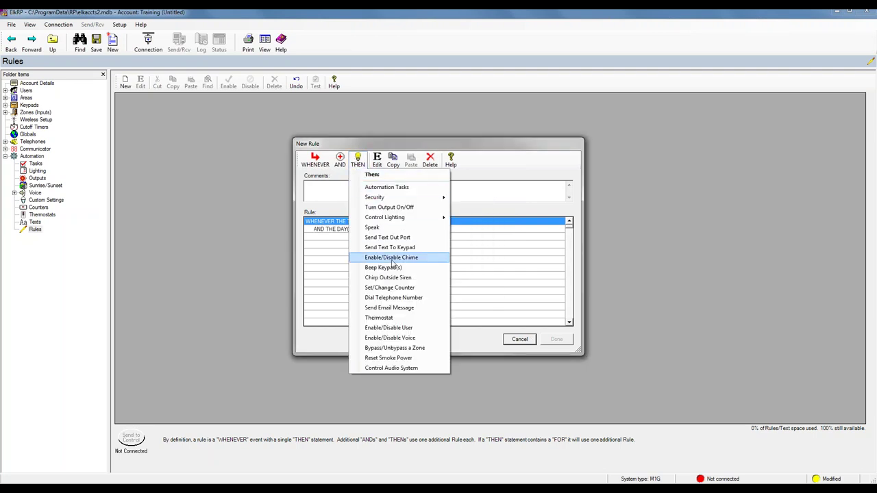
pyautogui.click(403, 329)
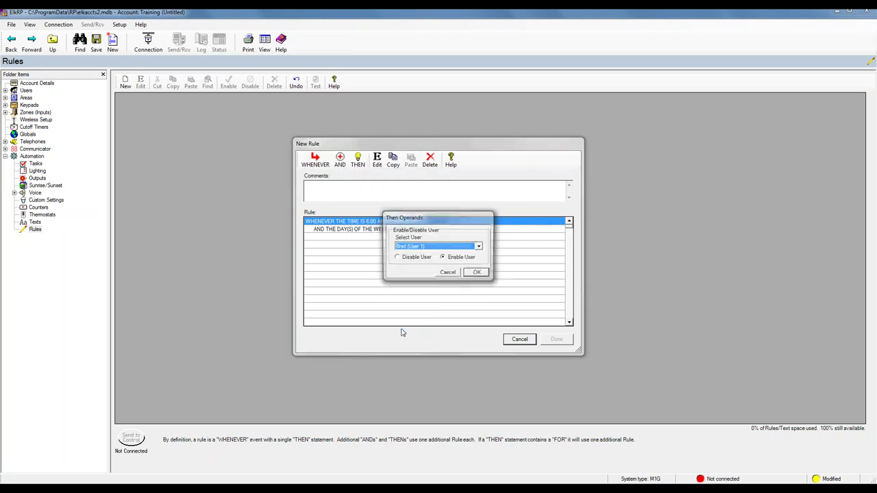
pyautogui.click(478, 248)
pyautogui.click(425, 272)
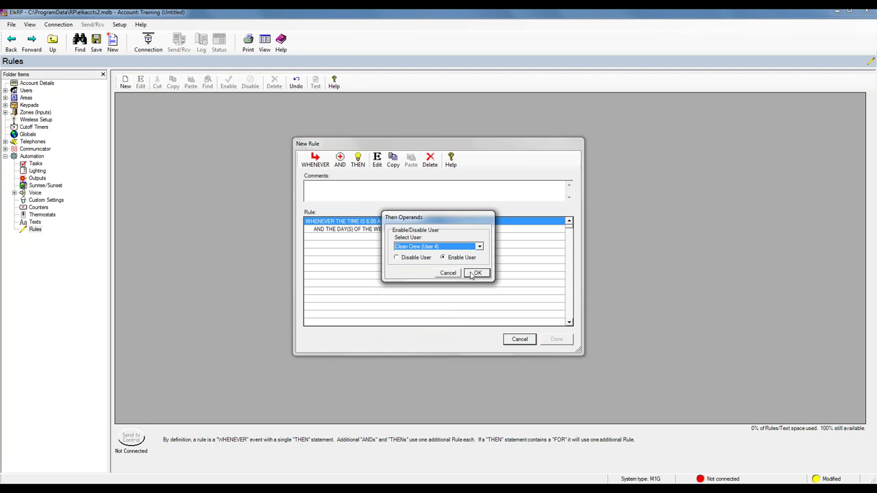
pyautogui.click(475, 274)
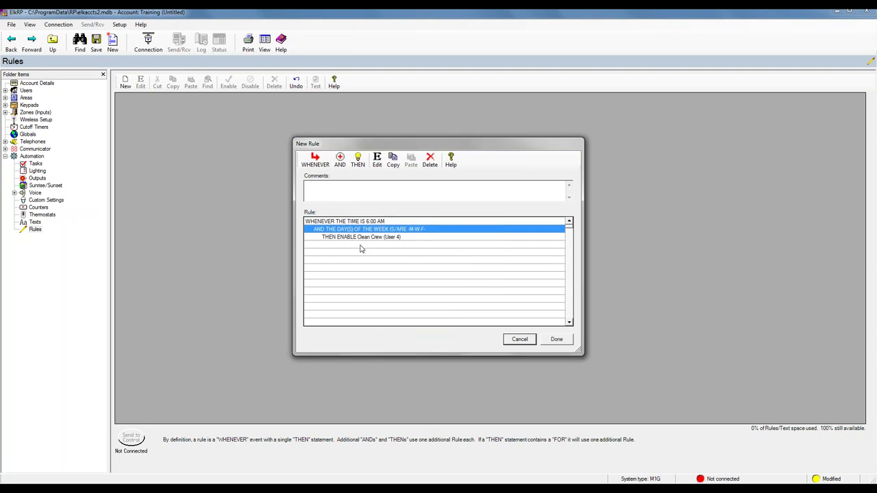
pyautogui.click(562, 342)
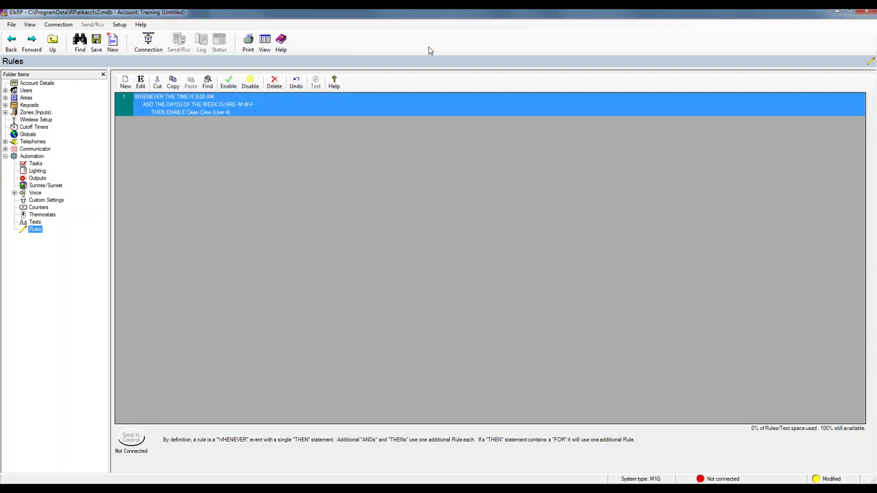
# Start a second rule triggered at Time of Day 5:00 PM
pyautogui.click(126, 84)
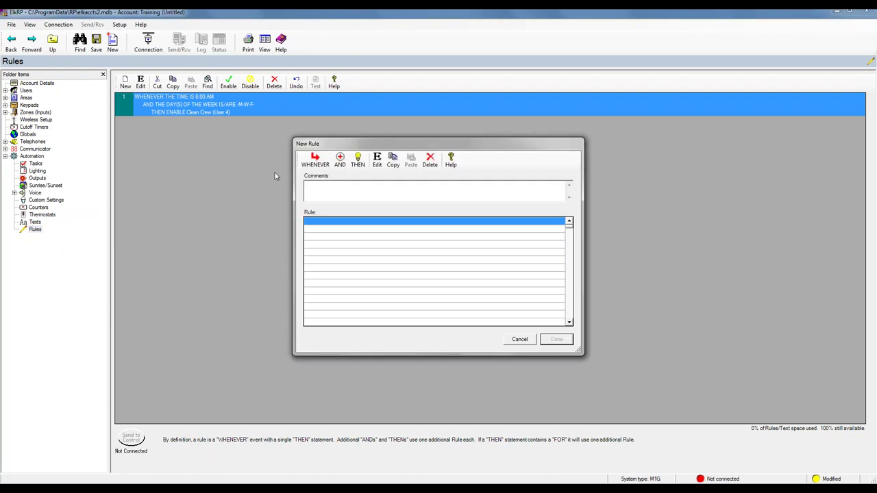
pyautogui.click(317, 161)
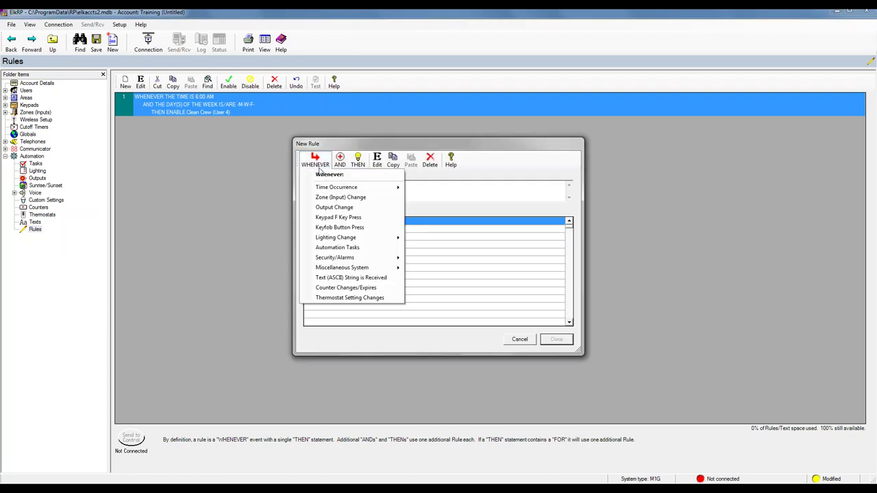
pyautogui.moveTo(337, 187)
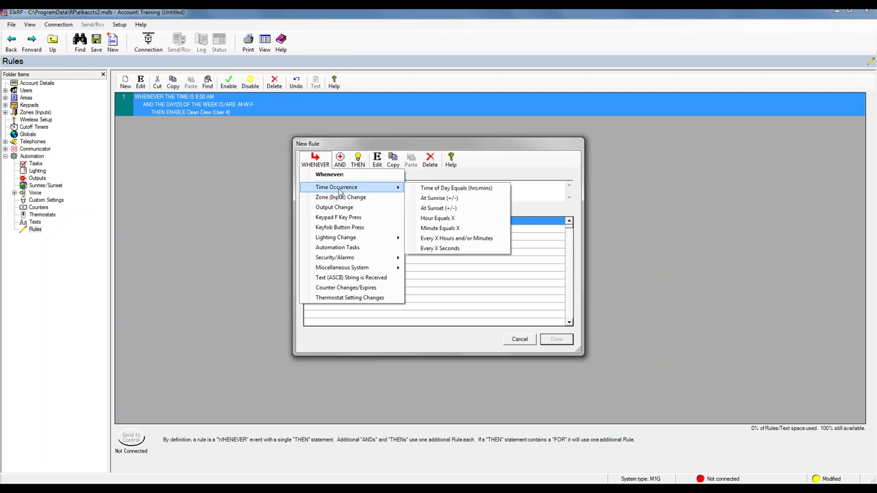
pyautogui.click(424, 188)
pyautogui.click(417, 246)
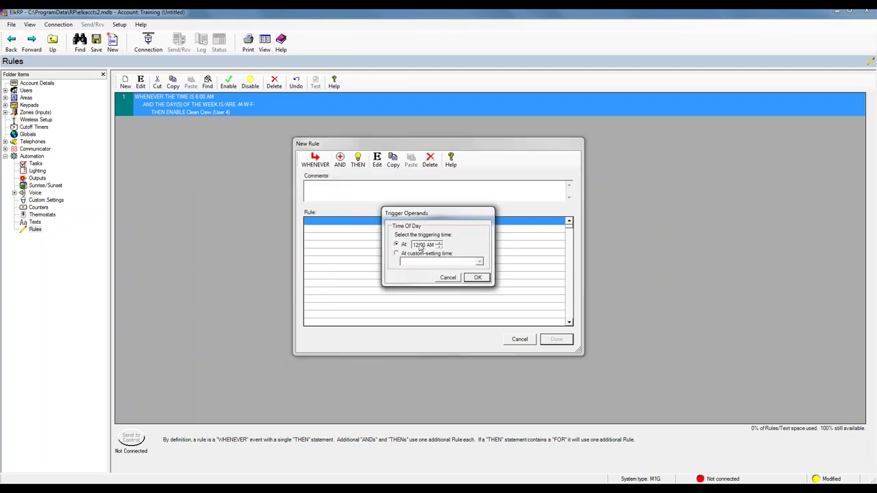
pyautogui.write('5')
pyautogui.click(431, 245)
pyautogui.click(440, 243)
pyautogui.click(478, 277)
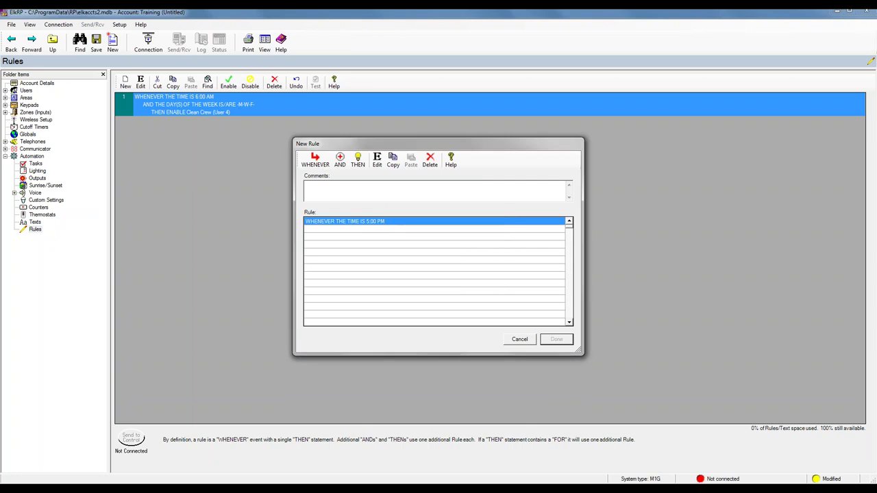
# Set the action to disable Clean Crew (User 4), save the rule, and start another
pyautogui.click(357, 163)
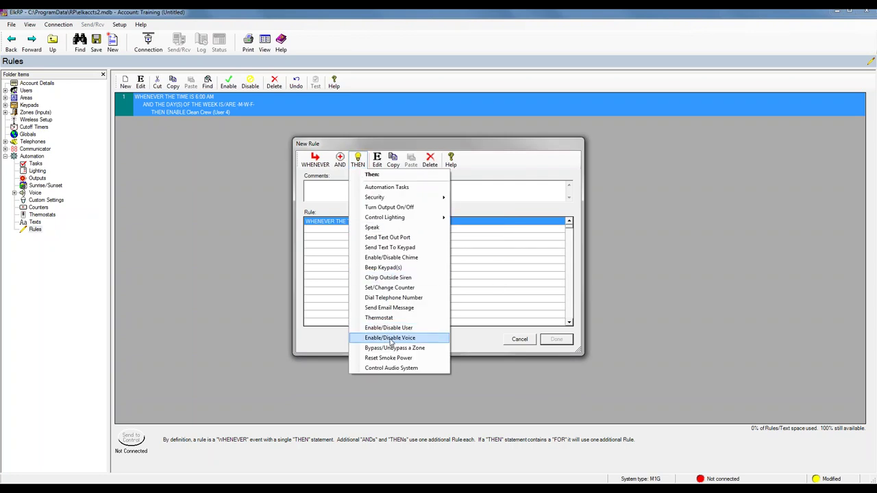
pyautogui.click(388, 327)
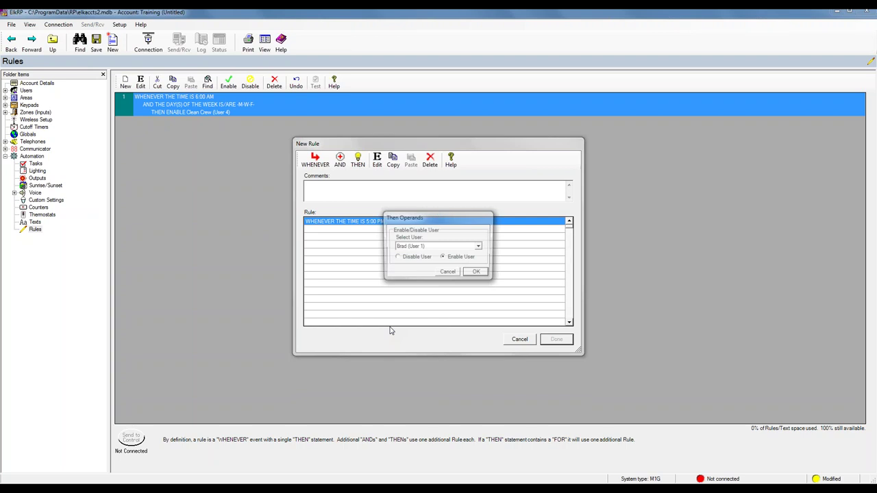
pyautogui.click(397, 258)
pyautogui.click(480, 247)
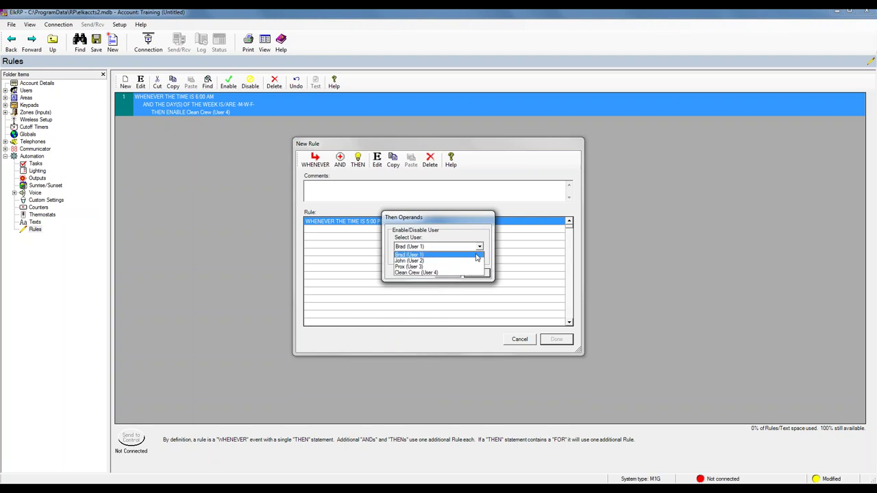
pyautogui.click(432, 271)
pyautogui.click(476, 274)
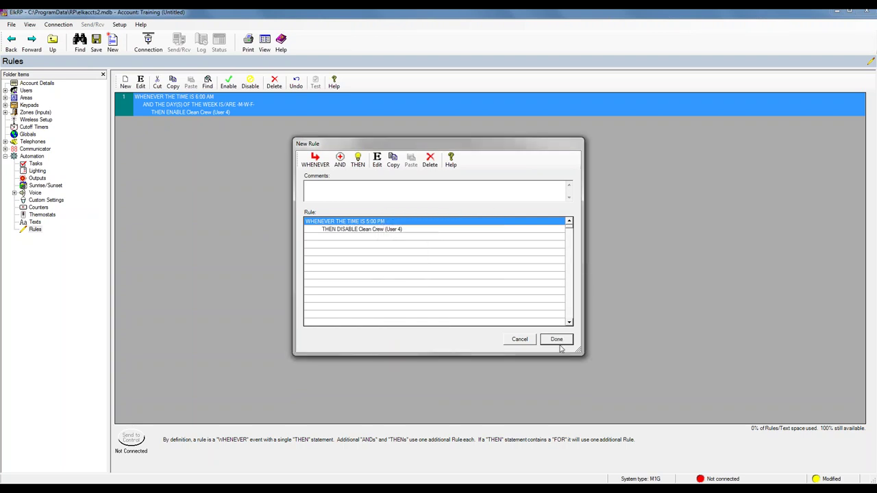
pyautogui.click(558, 340)
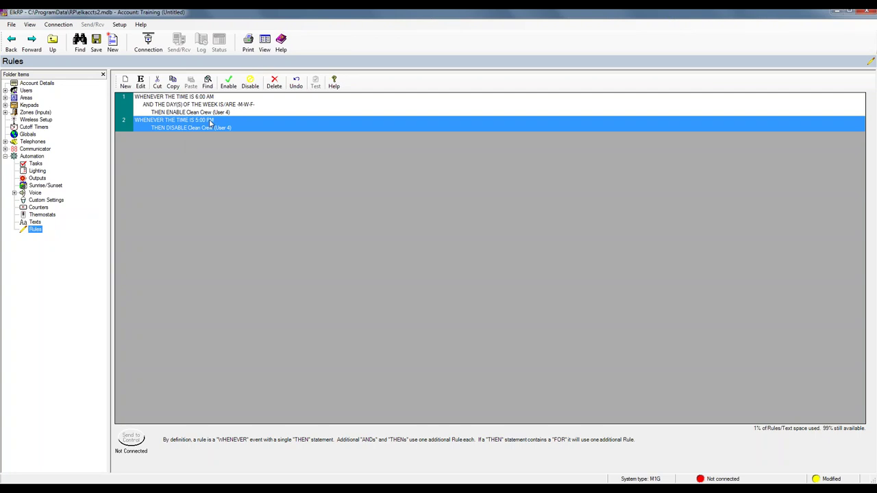
pyautogui.click(125, 83)
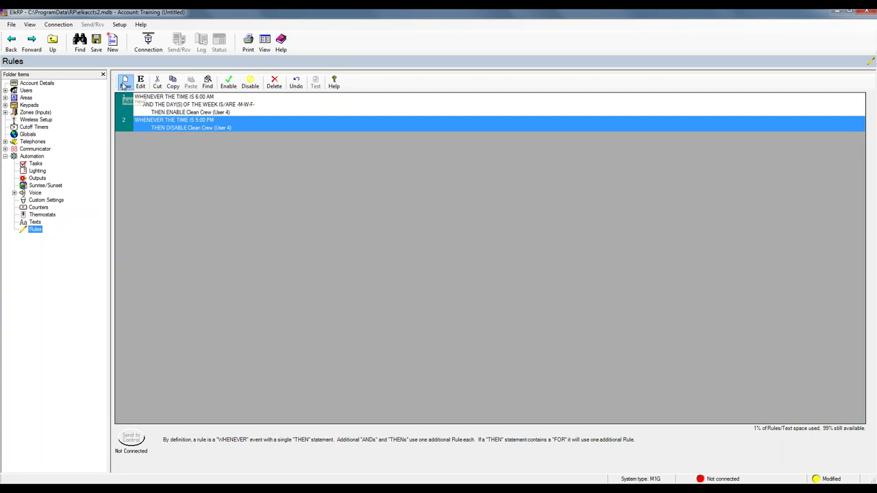
# Trigger the new rule whenever a burglar alarm turns on in any area
pyautogui.click(316, 162)
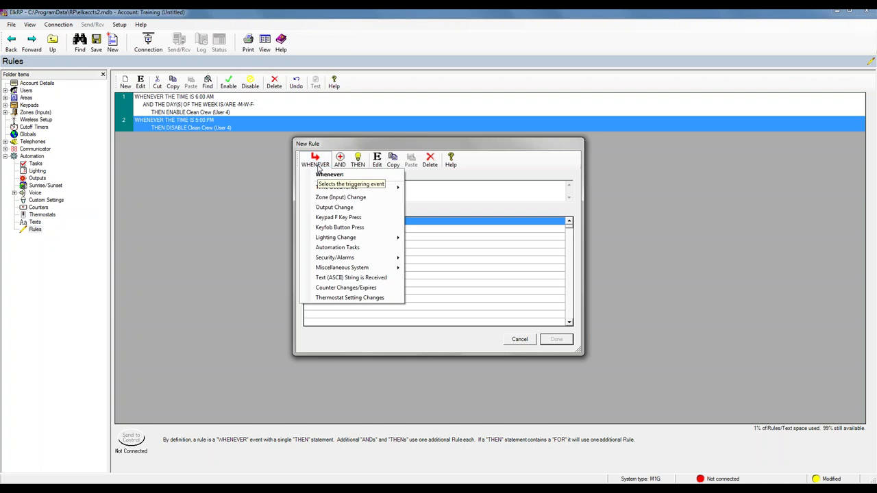
pyautogui.click(318, 164)
pyautogui.click(315, 162)
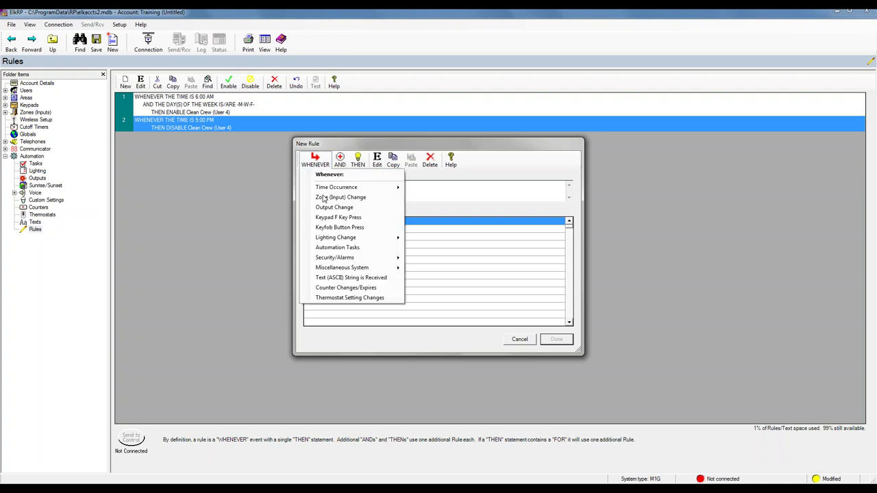
pyautogui.moveTo(338, 260)
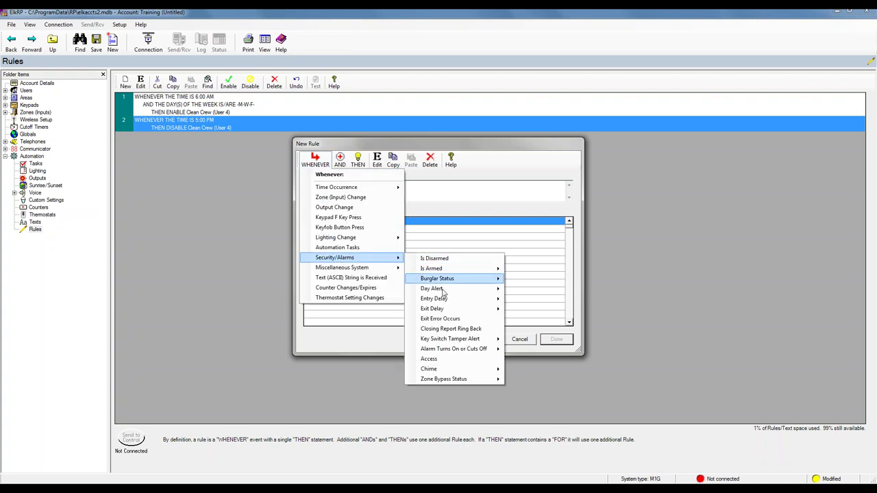
pyautogui.moveTo(453, 351)
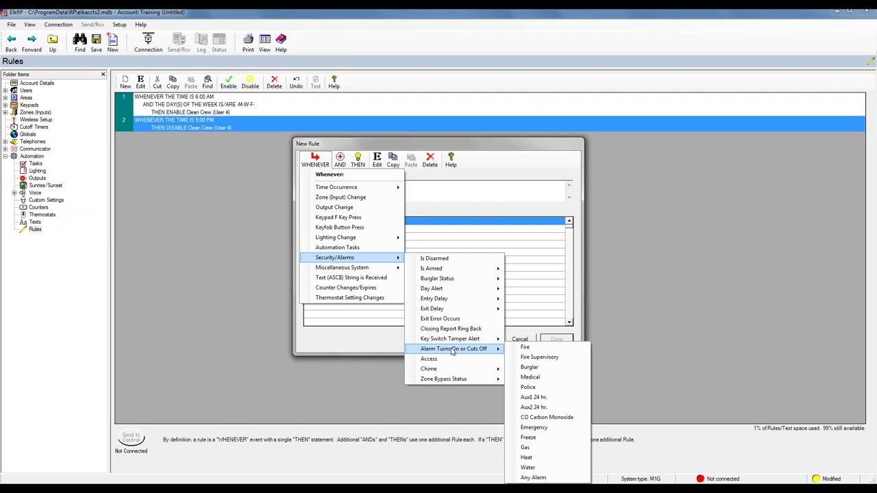
pyautogui.click(529, 368)
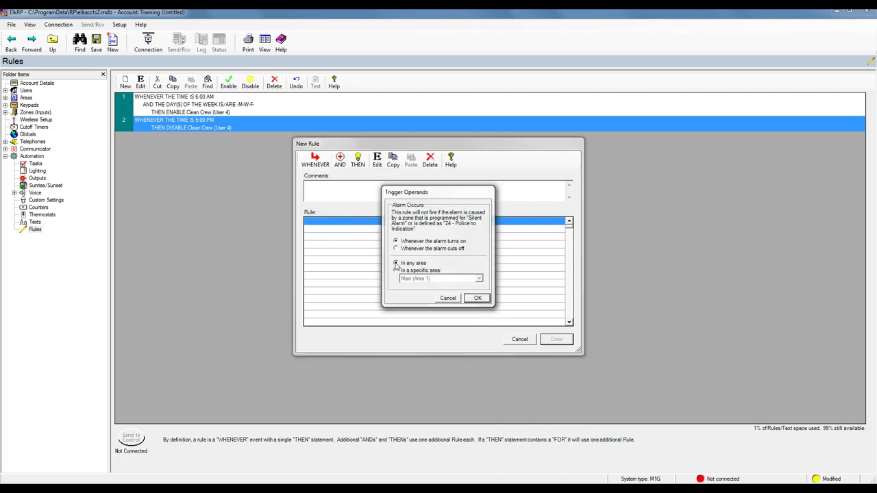
pyautogui.click(478, 300)
# Add a Dial Telephone Number action announcing Burglary Message 1 (vm300), then save the rule
pyautogui.click(358, 161)
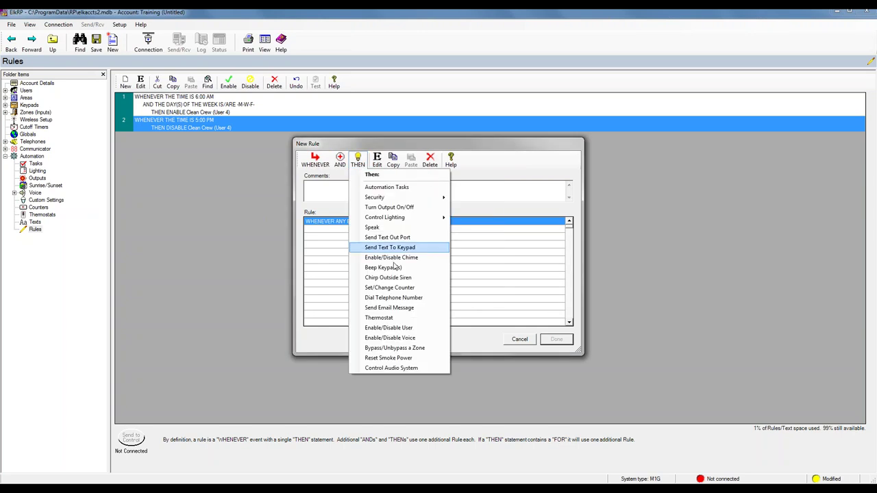
pyautogui.click(387, 298)
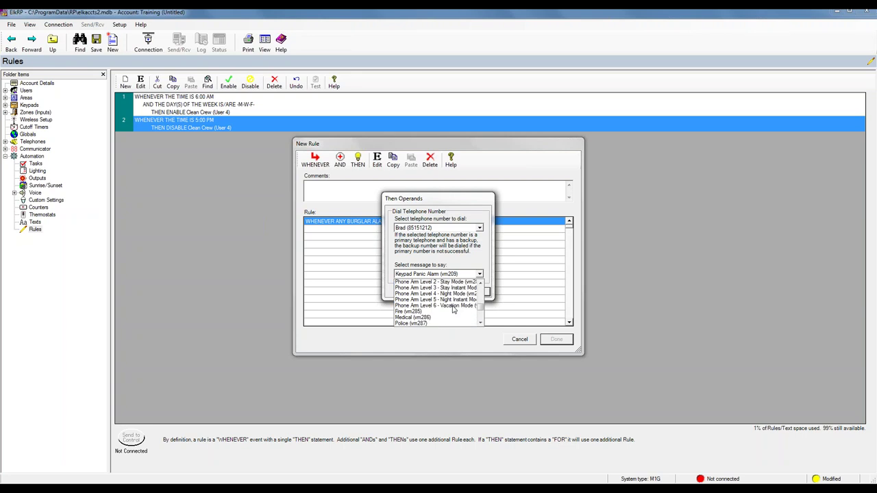
pyautogui.scroll(-2, 453, 310)
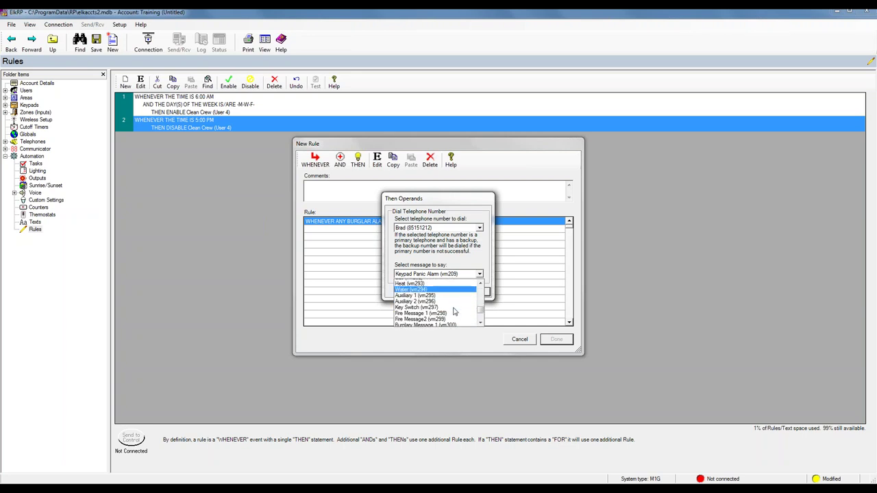
pyautogui.scroll(3, 452, 310)
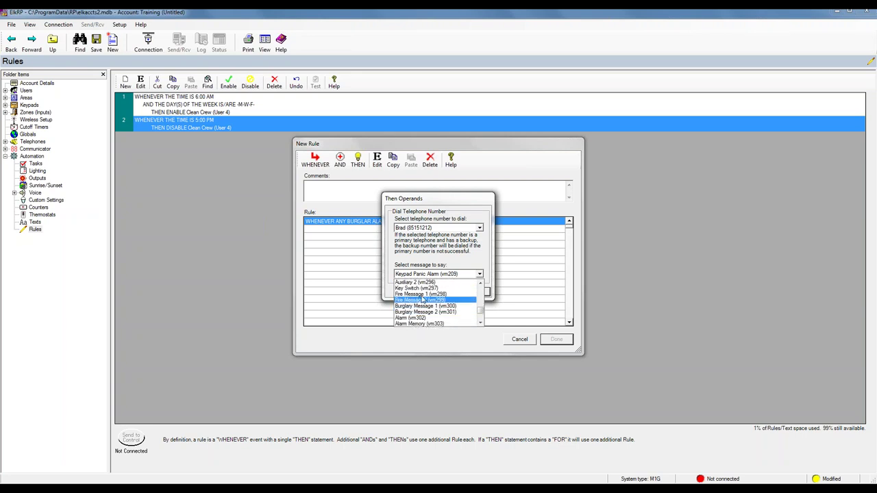
pyautogui.click(422, 300)
pyautogui.click(480, 274)
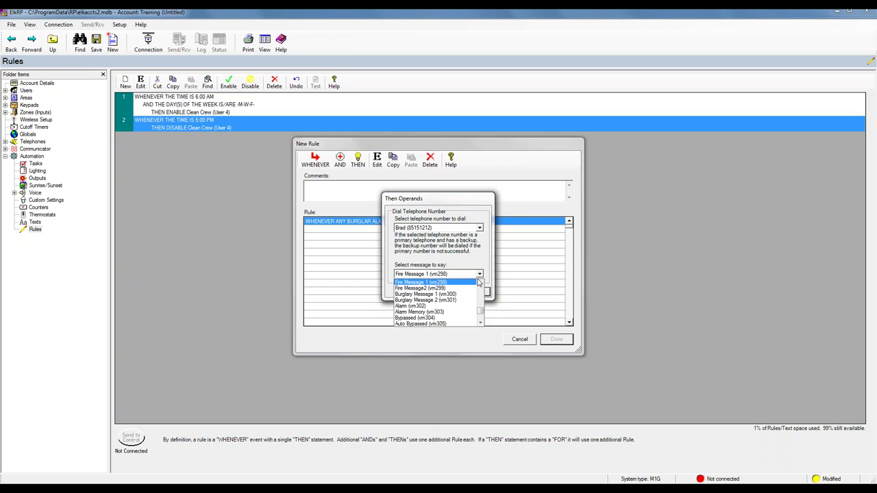
pyautogui.click(427, 295)
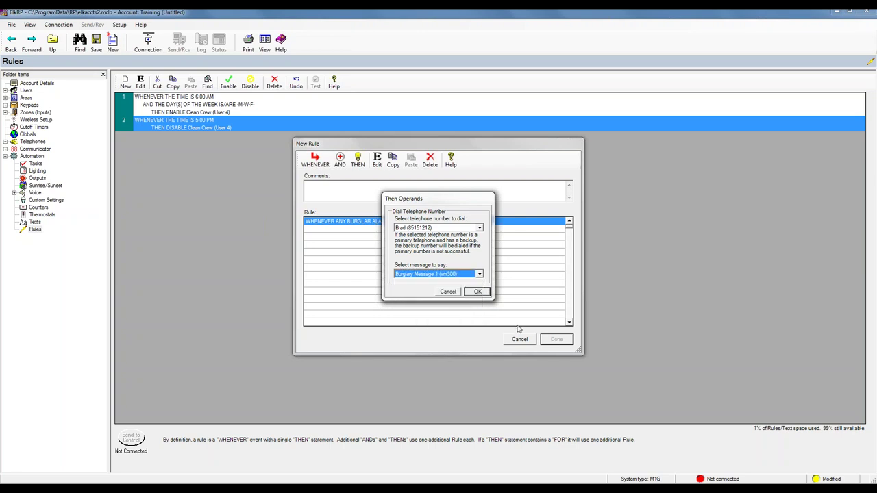
pyautogui.click(477, 292)
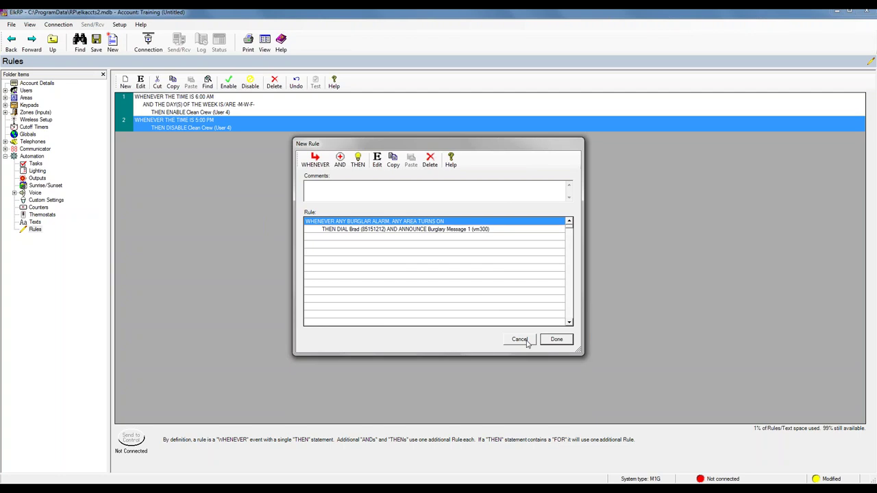
pyautogui.click(560, 342)
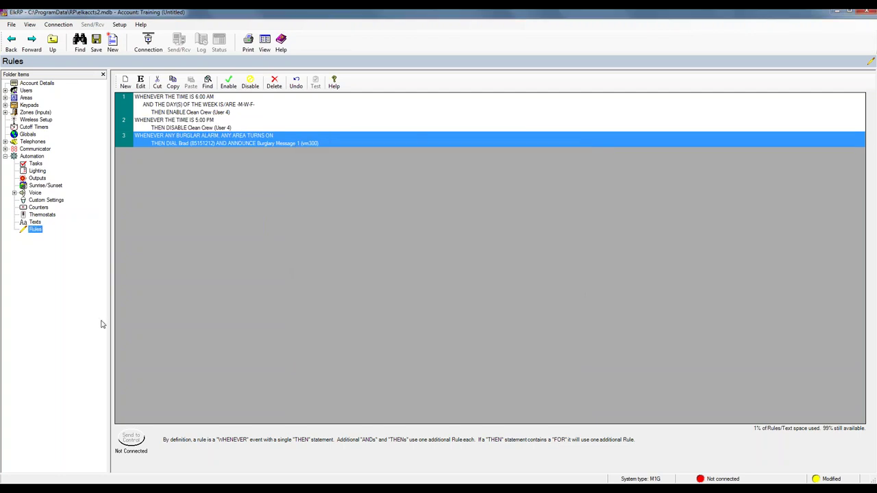